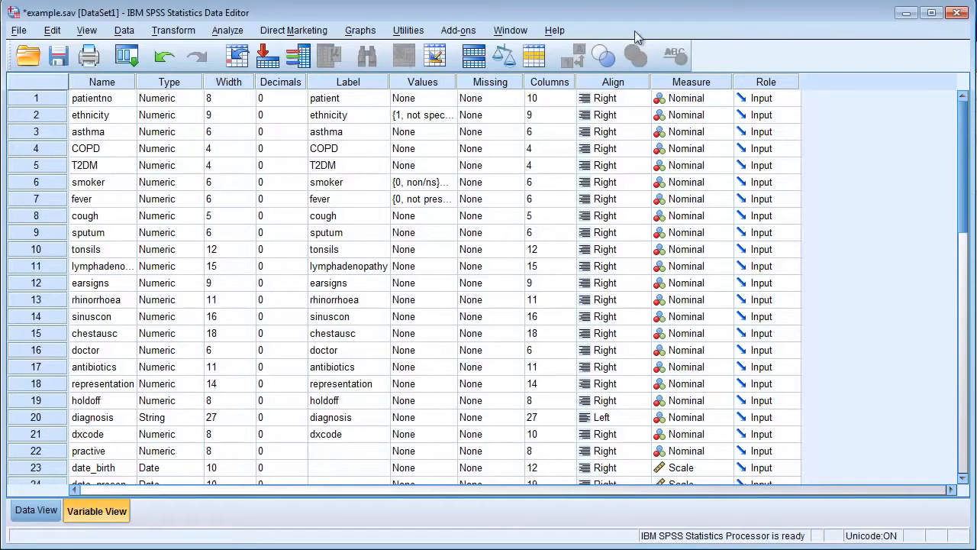
Step: Run a Frequencies analysis on the smoker variable, replacing the patient variable in the analysis list
click(228, 31)
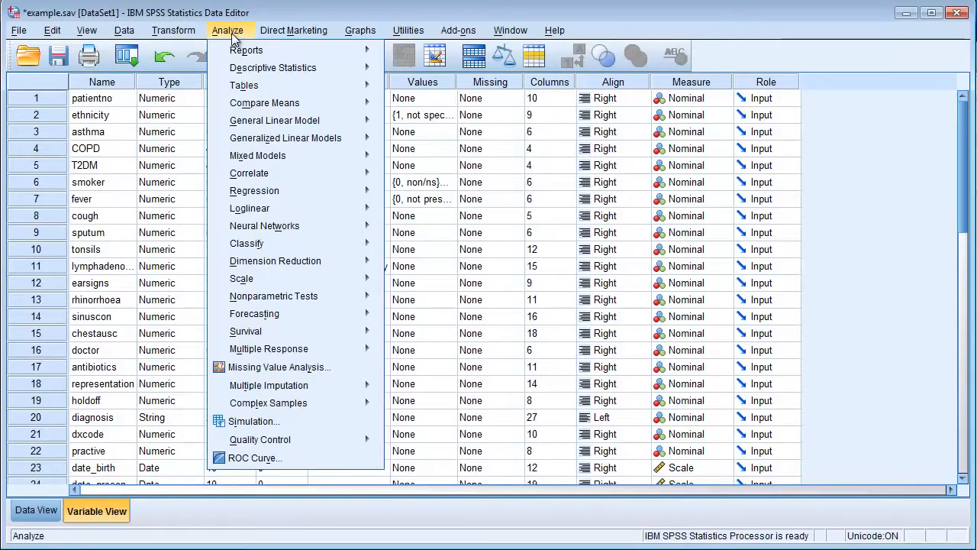
mouse_move(247, 74)
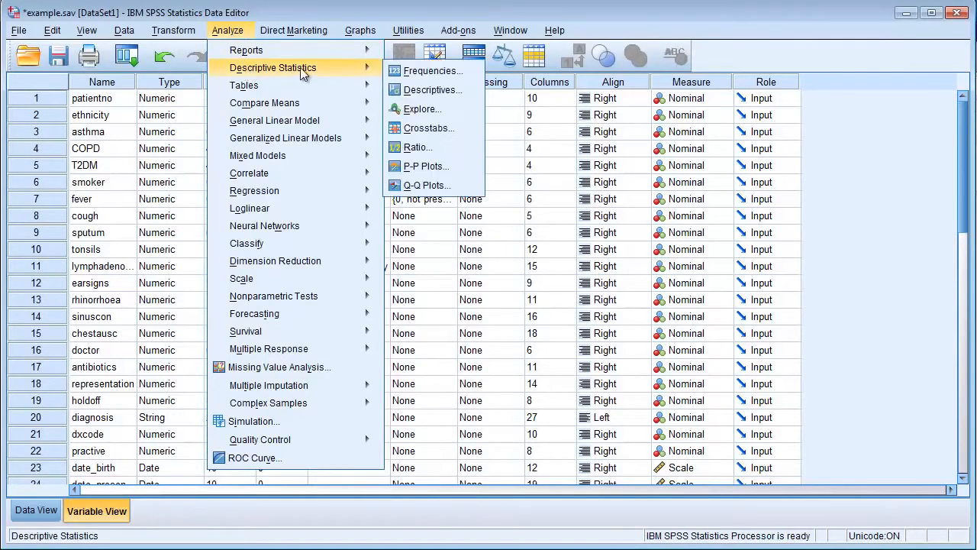
click(406, 71)
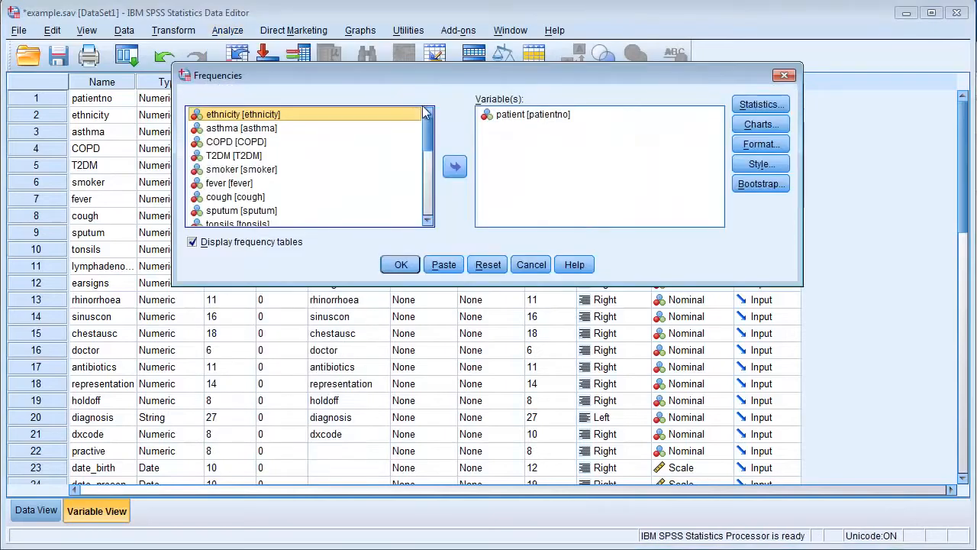
click(510, 118)
click(450, 168)
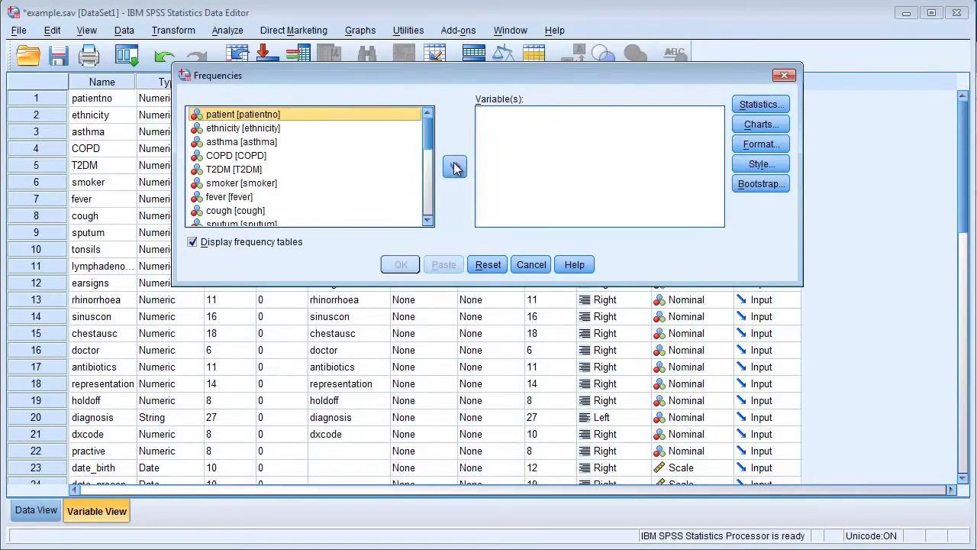
click(267, 184)
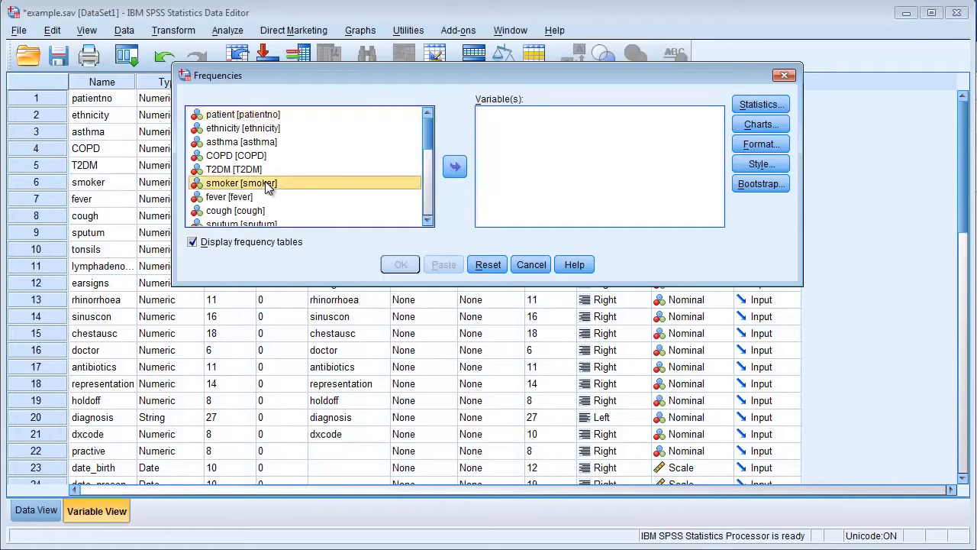
click(455, 168)
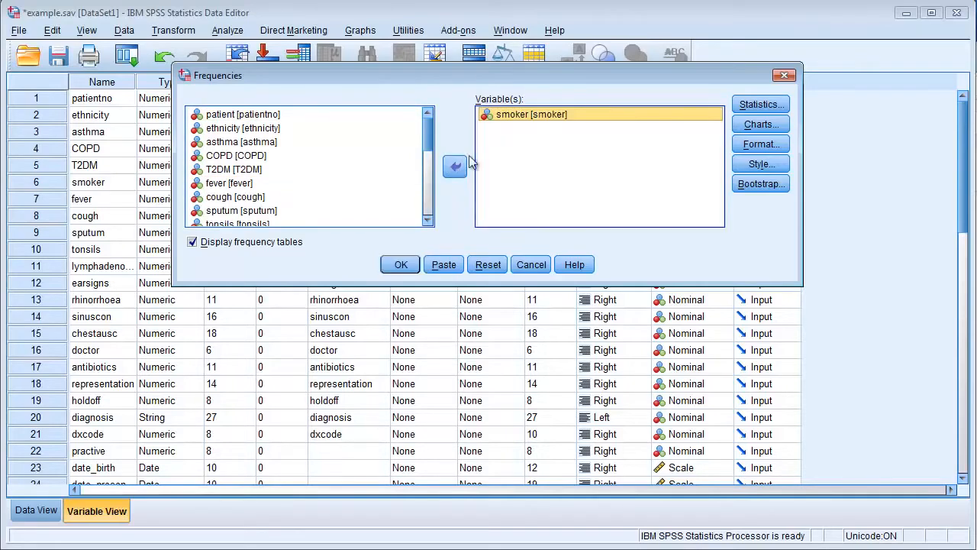
click(401, 264)
drag(596, 158, 414, 29)
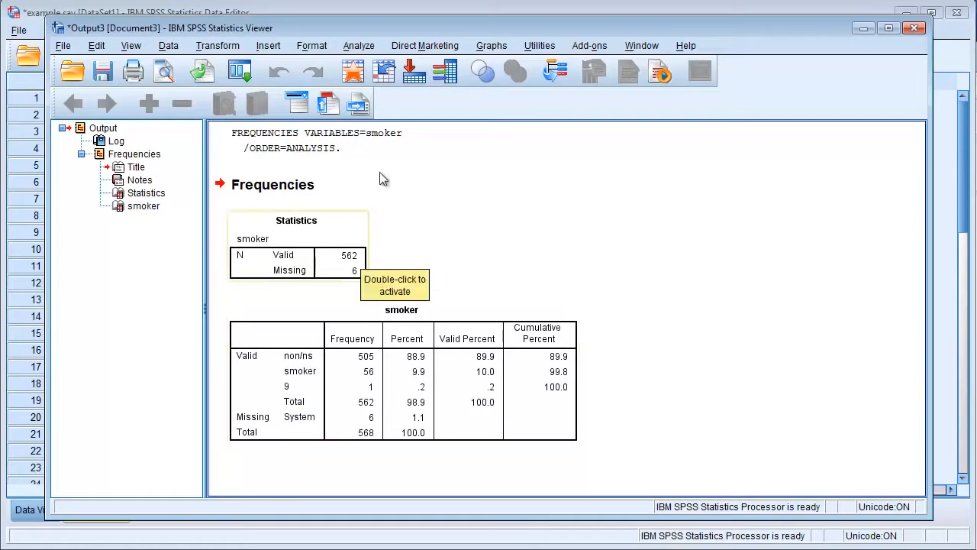
Step: In the Data View of the dataset, set Select Cases to use a condition and open that condition for editing
click(400, 14)
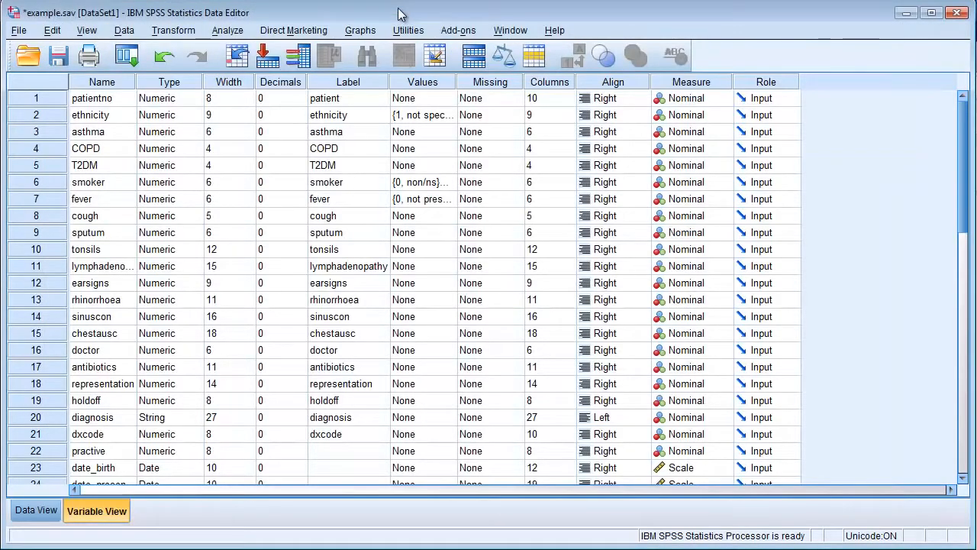
click(52, 511)
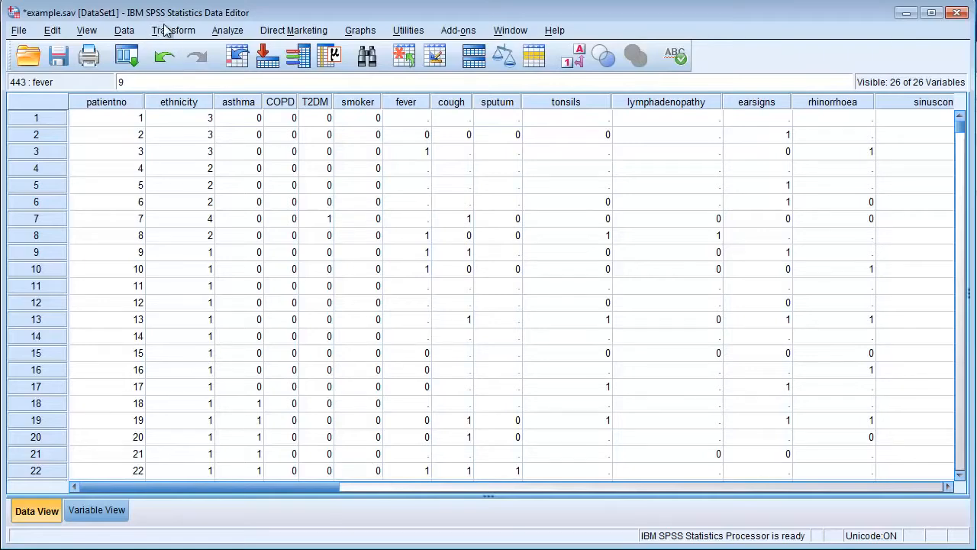
click(123, 32)
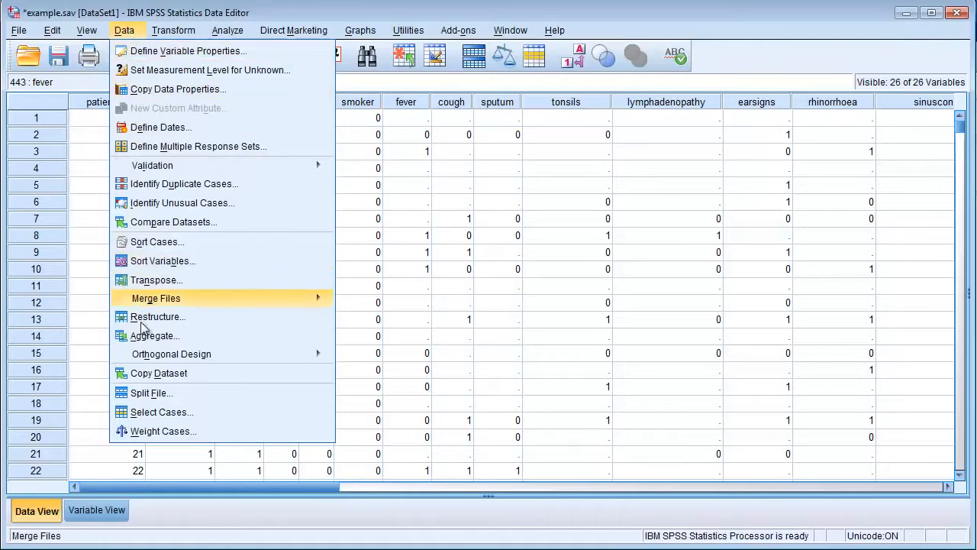
click(152, 413)
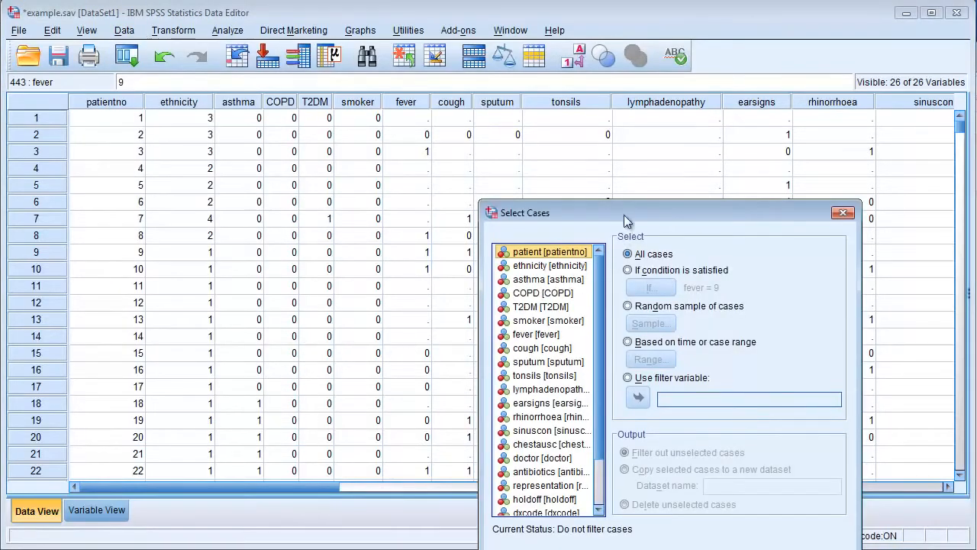
drag(624, 221, 372, 83)
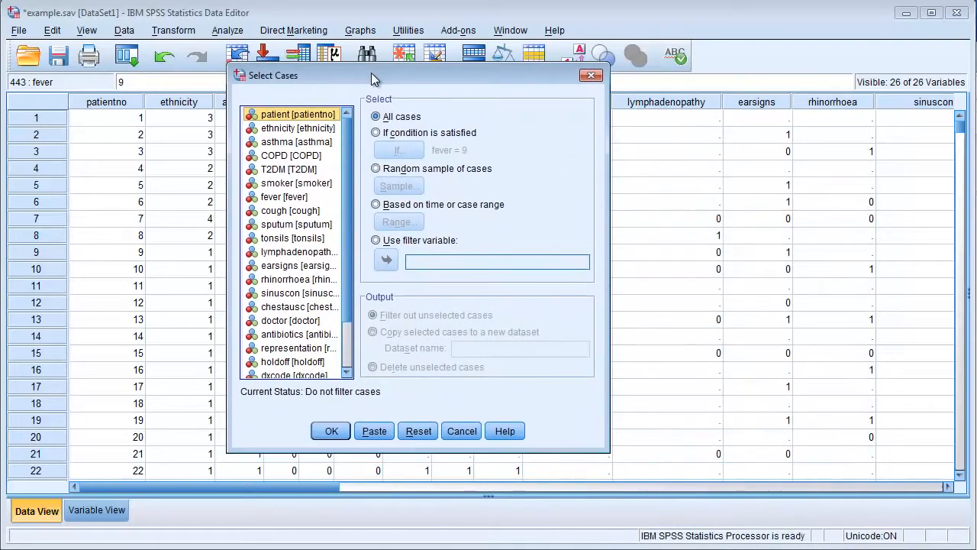
click(376, 133)
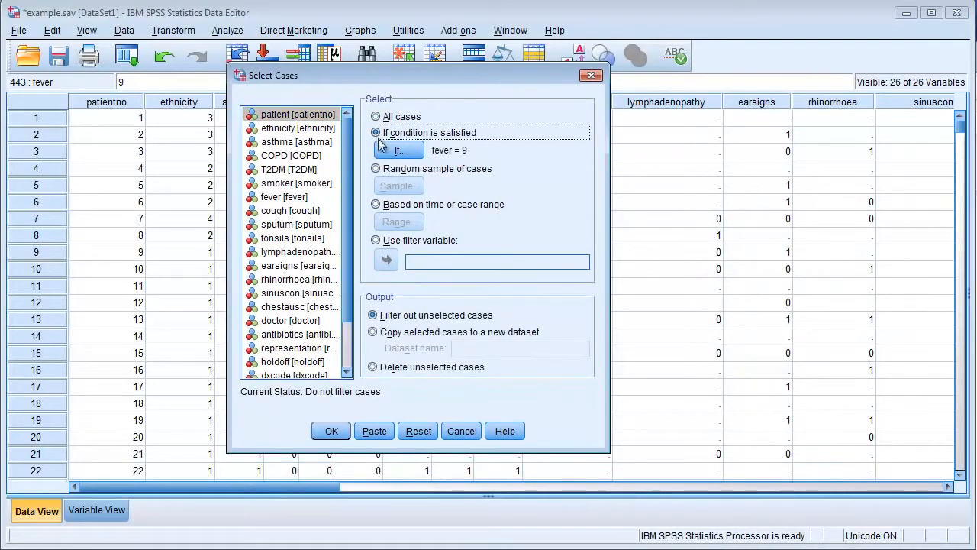
click(399, 150)
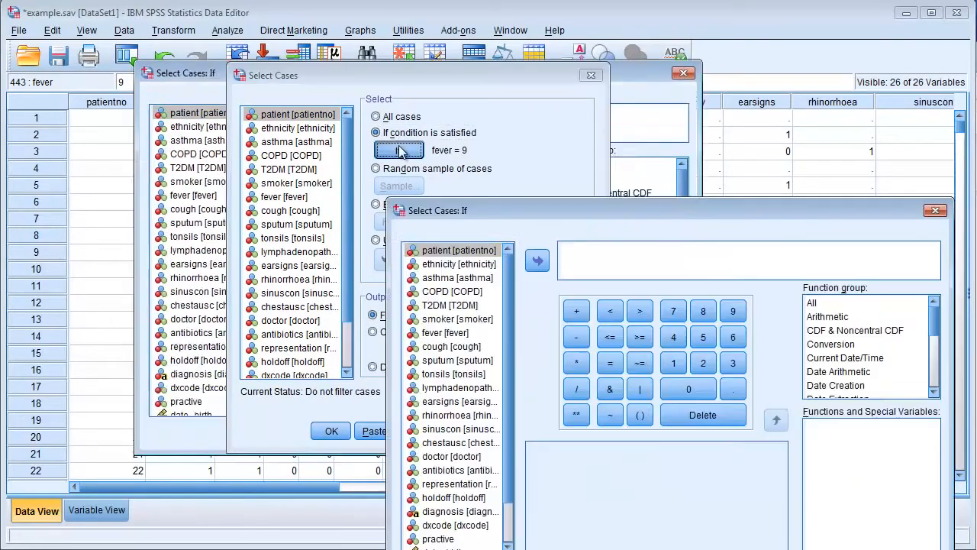
Step: Replace the existing case selection condition with smoker = 9 and apply it as a filter on the dataset
click(604, 255)
drag(605, 255, 559, 254)
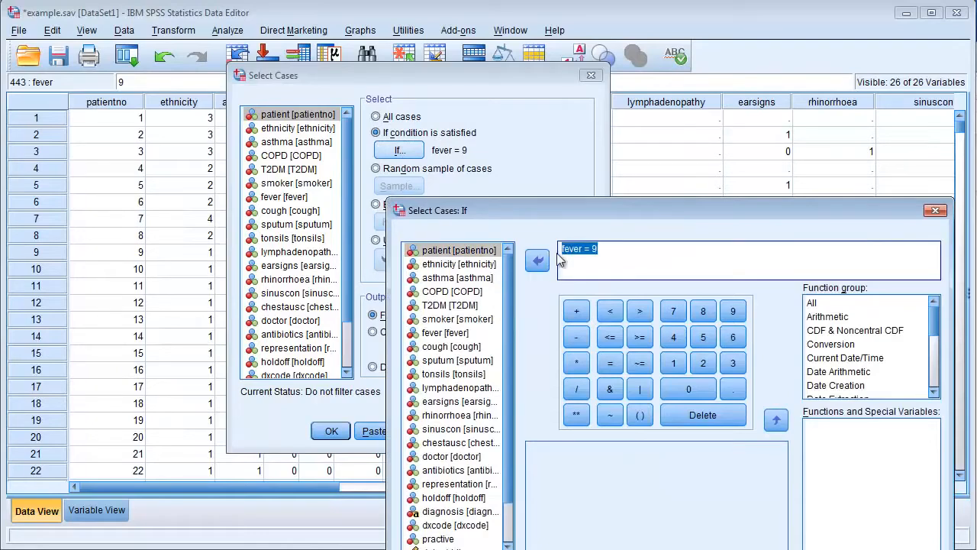
key(Delete)
drag(530, 208, 401, 98)
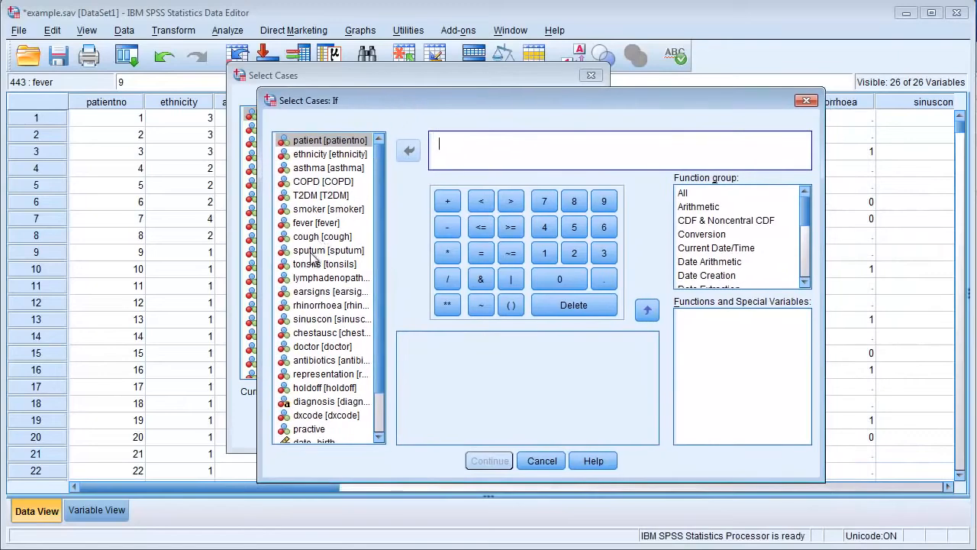
click(306, 209)
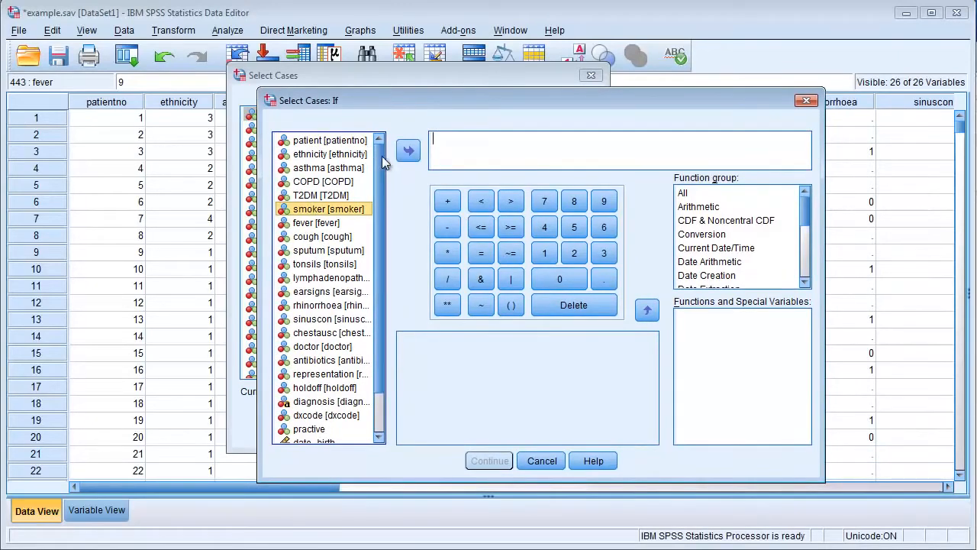
click(407, 152)
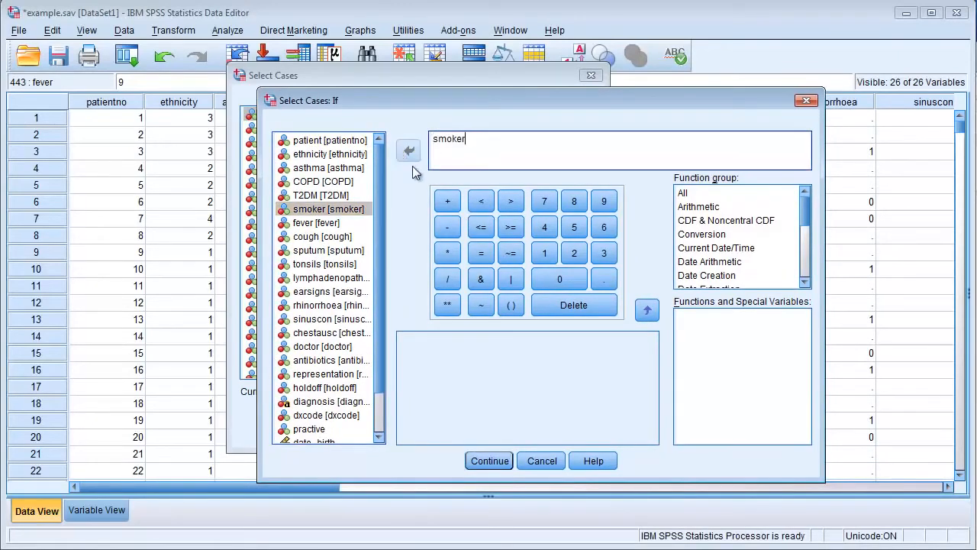
click(480, 252)
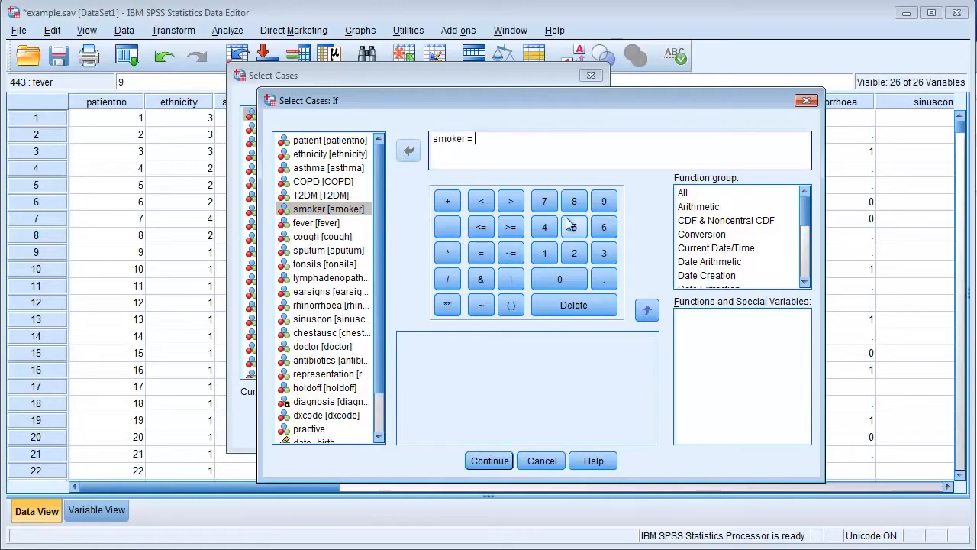
click(604, 201)
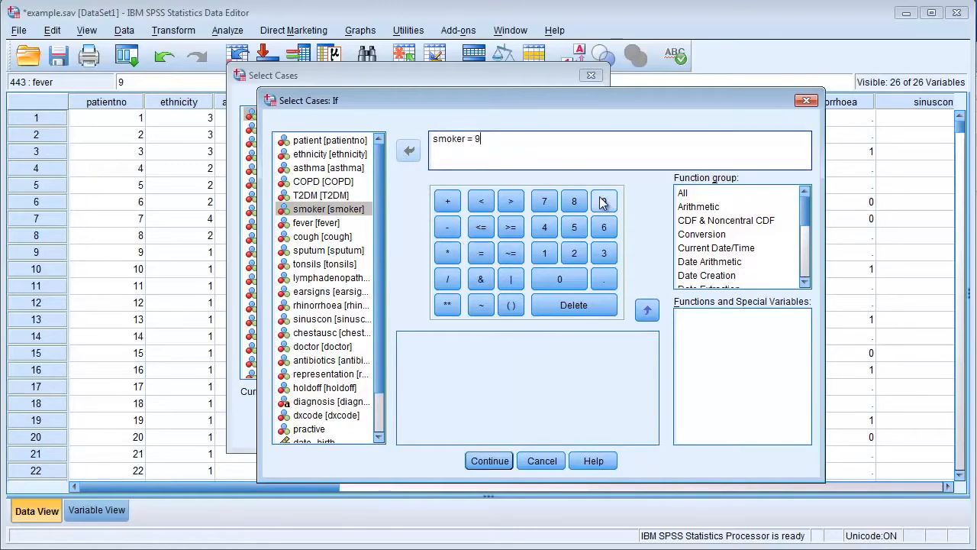
click(504, 461)
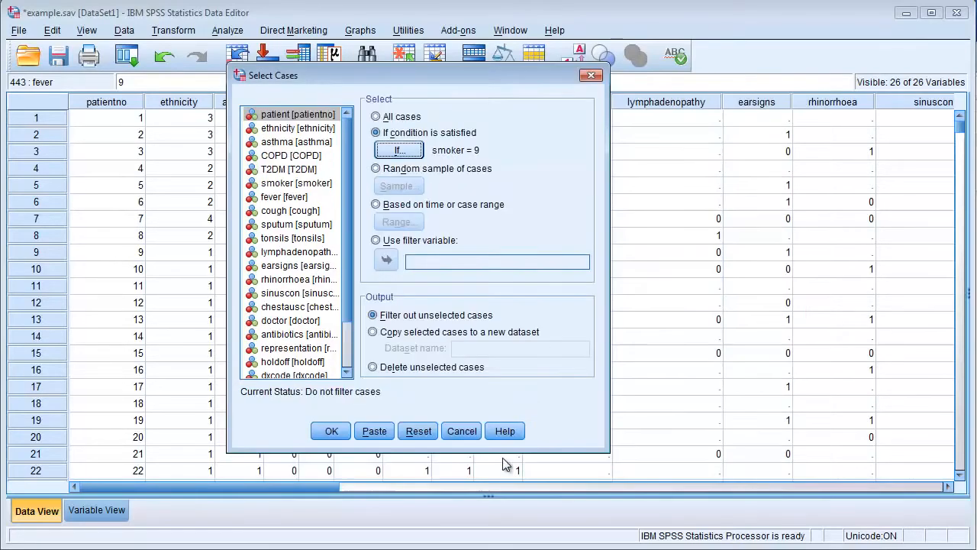
click(331, 432)
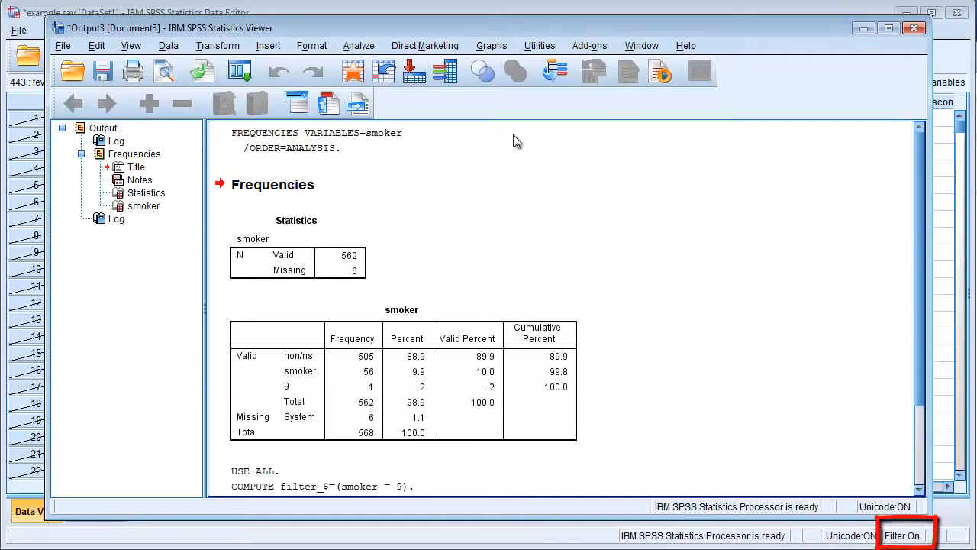
Step: Run a Frequencies analysis on the patient variable instead of smoker for the filtered cases and view its frequency table
click(420, 6)
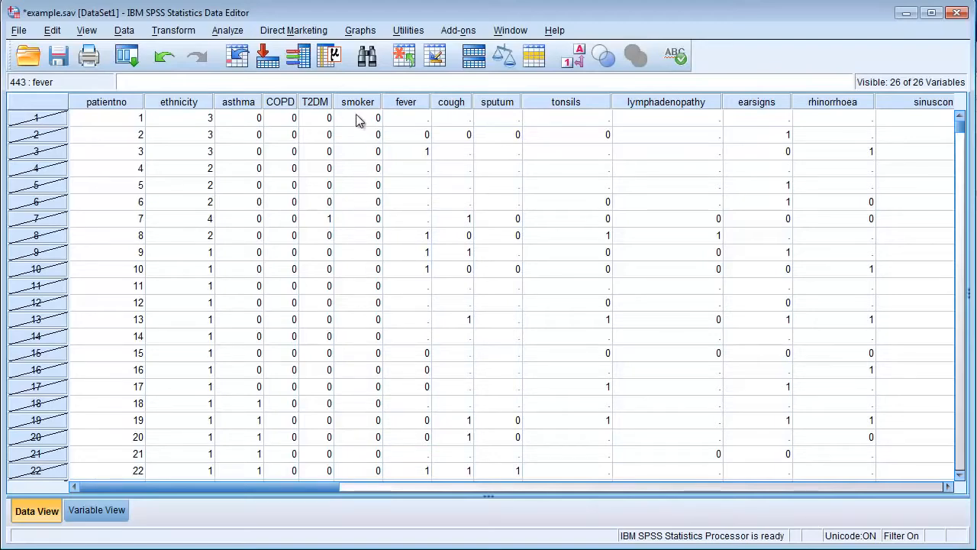
click(232, 32)
mouse_move(255, 68)
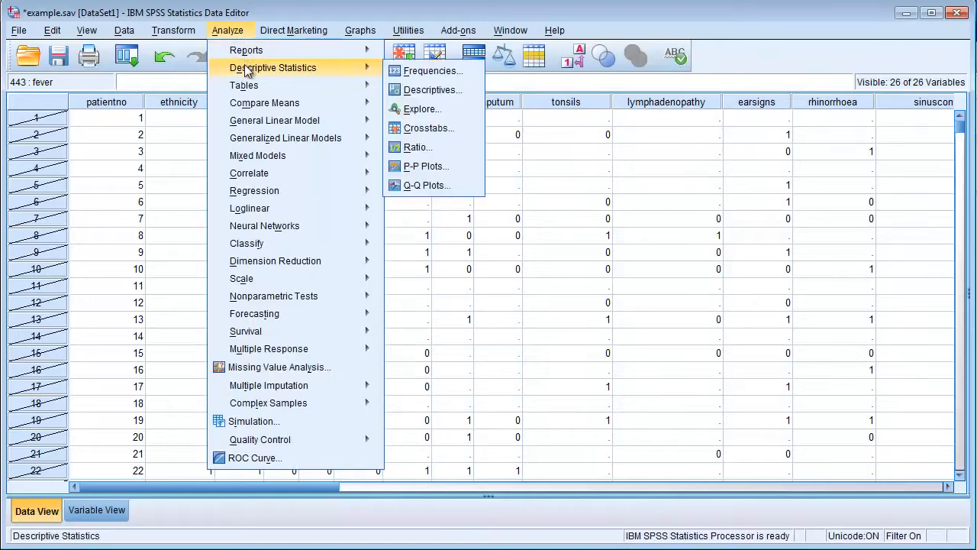
click(407, 71)
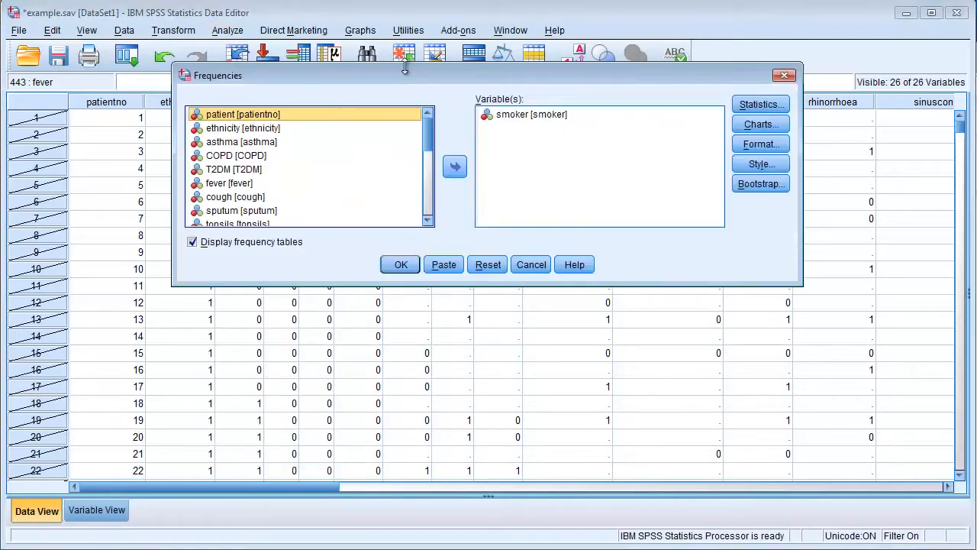
click(515, 115)
click(454, 166)
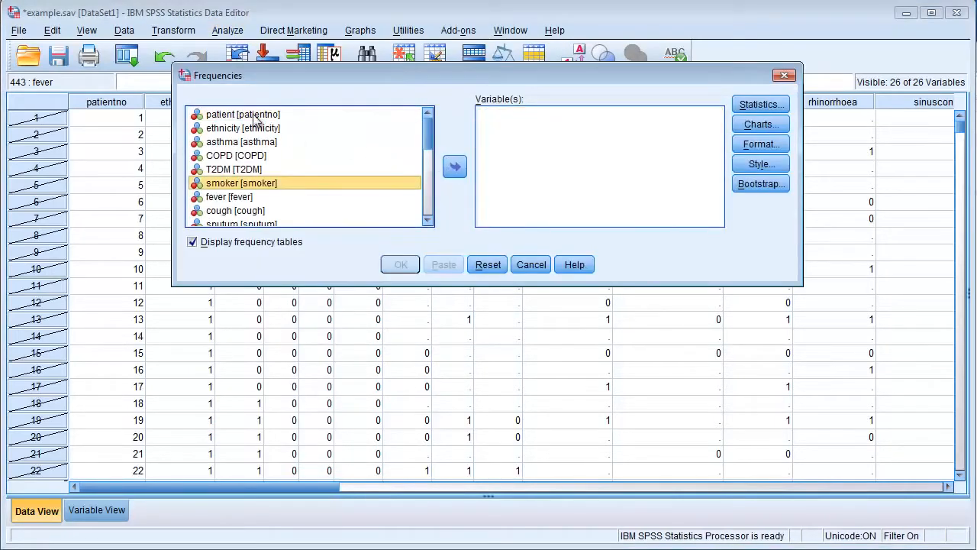
click(260, 114)
click(454, 167)
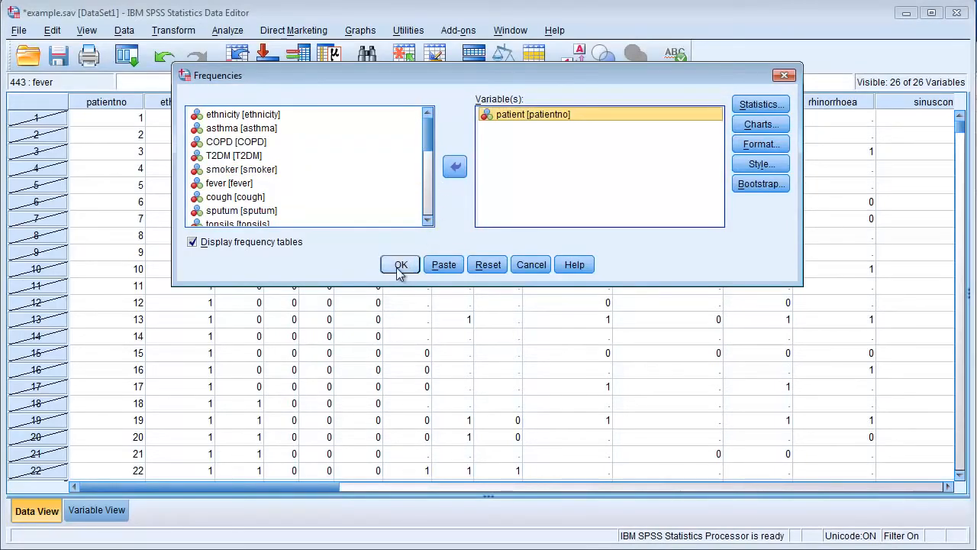
click(401, 269)
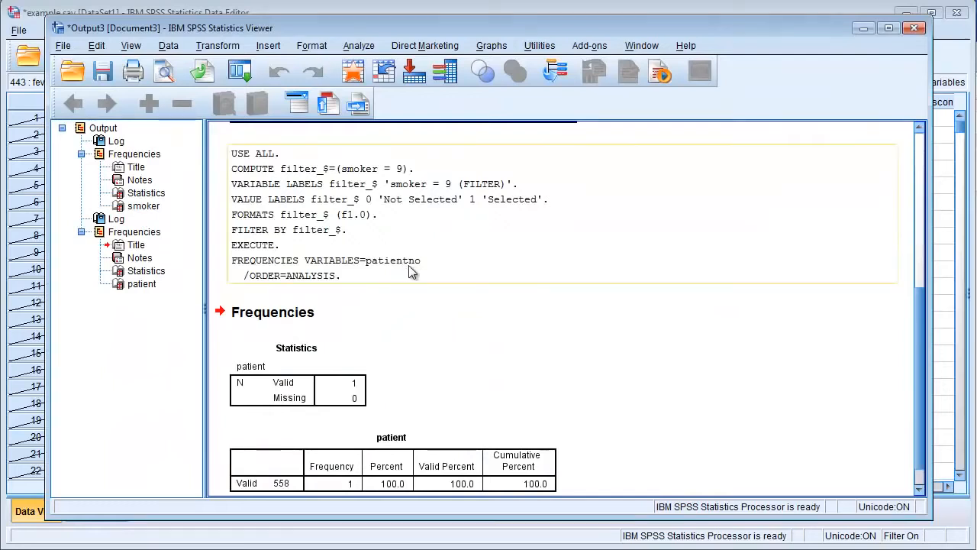
scroll(530, 390, down, 1)
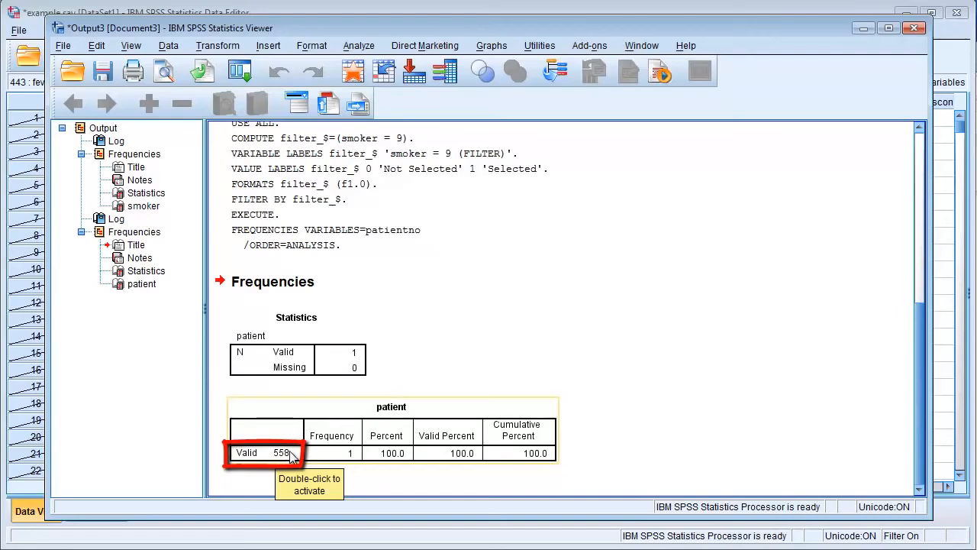
Step: Find the only case not filtered out, in row 556 of the dataset, and set its smoker value to 0
click(288, 14)
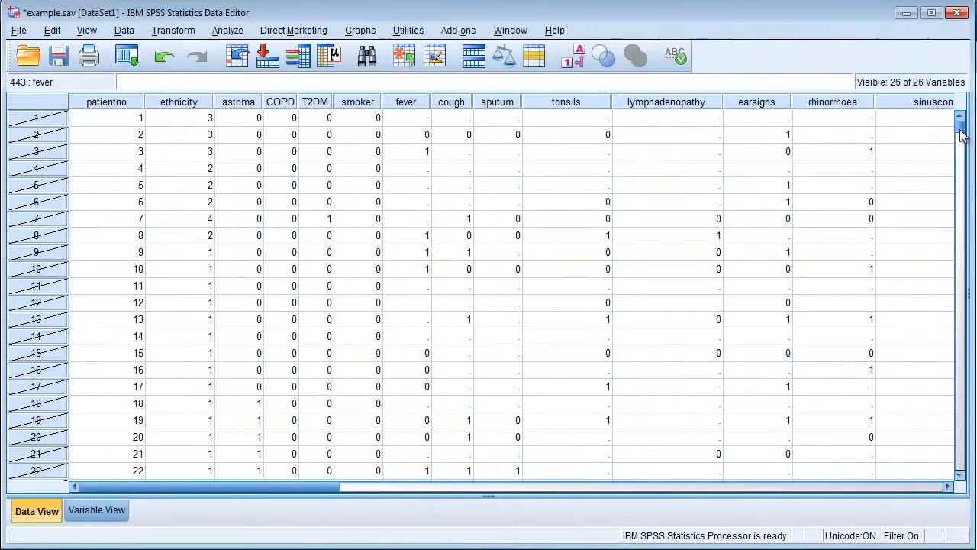
drag(961, 134, 972, 441)
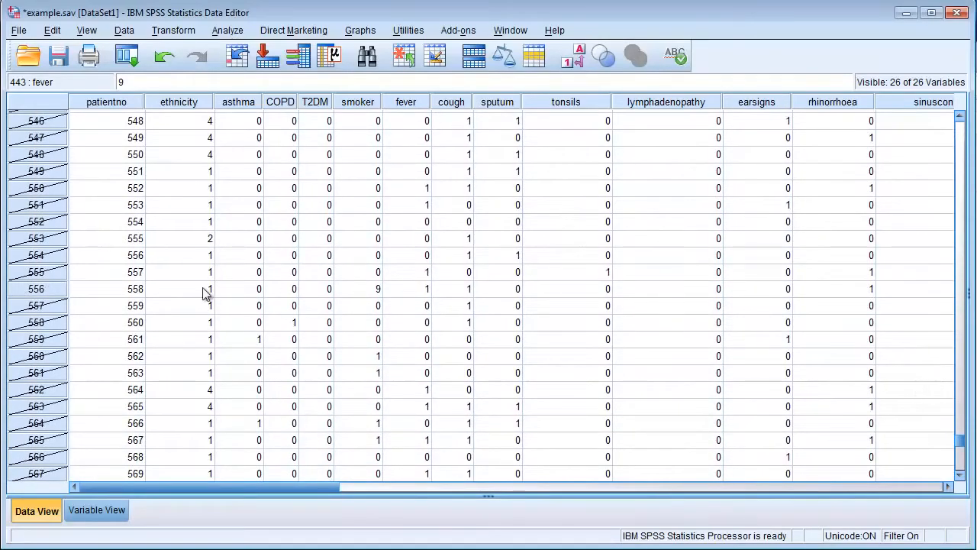
click(144, 294)
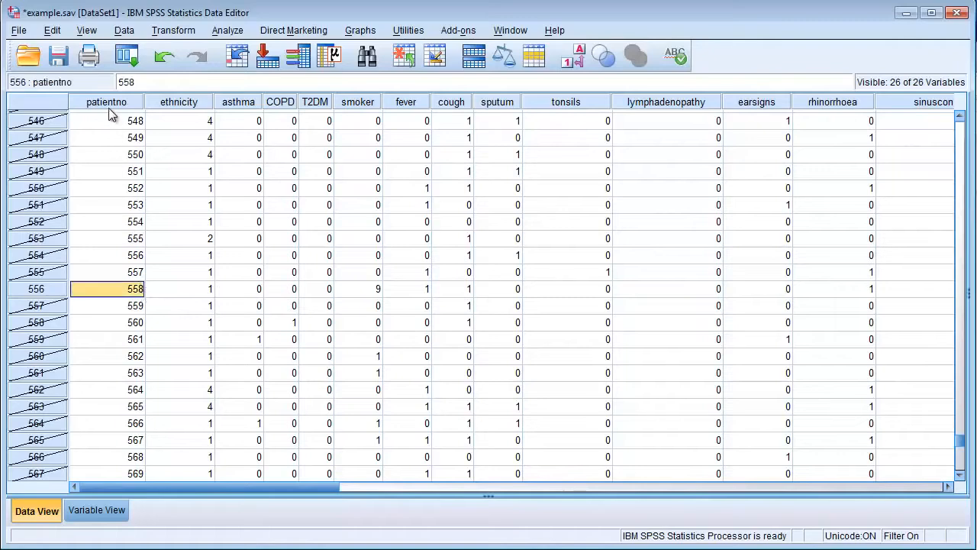
click(56, 290)
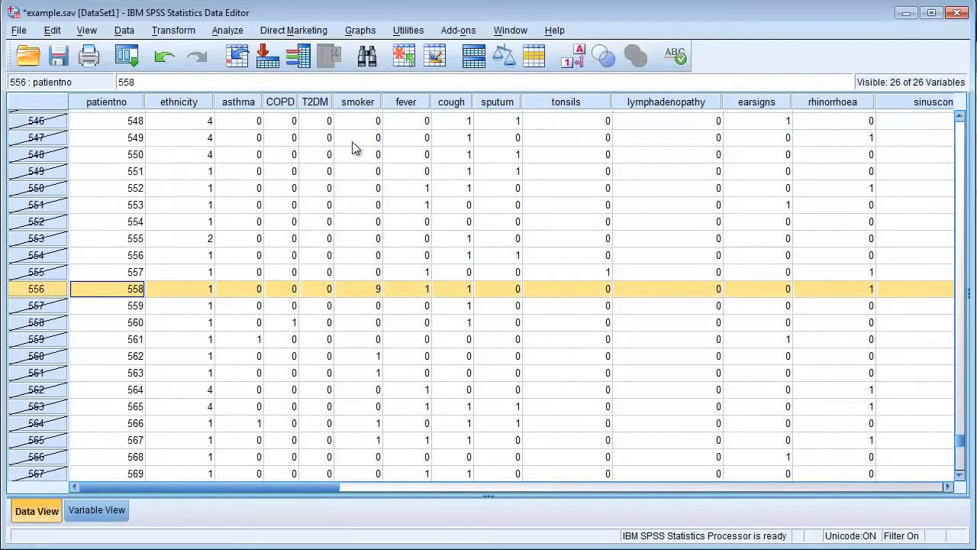
click(374, 288)
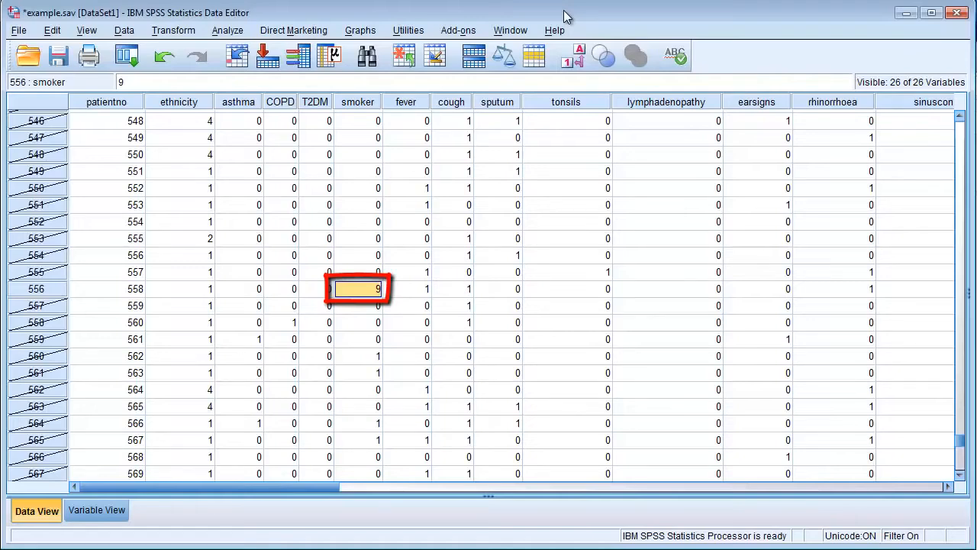
text(0)
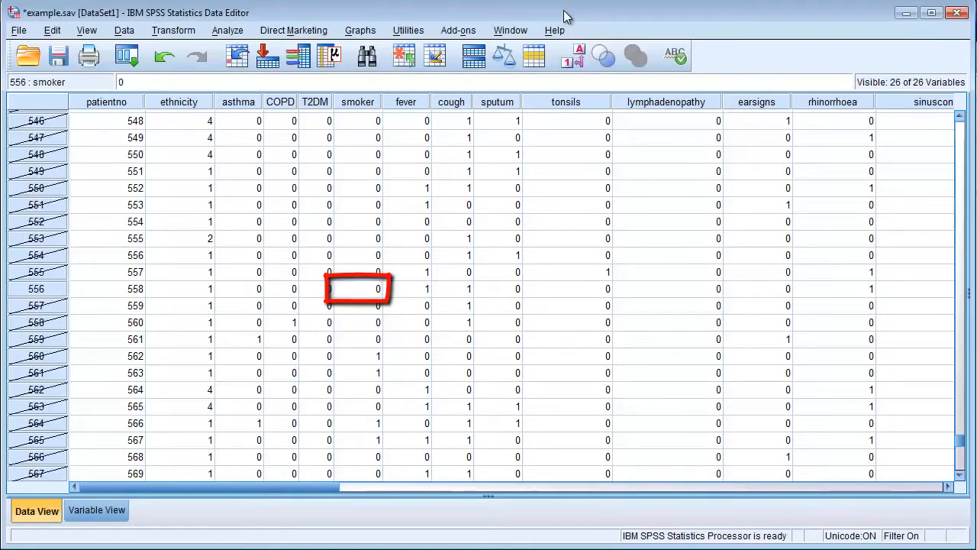
Step: Commit the corrected smoker value in row 556 and set Select Cases back to all cases
key(Return)
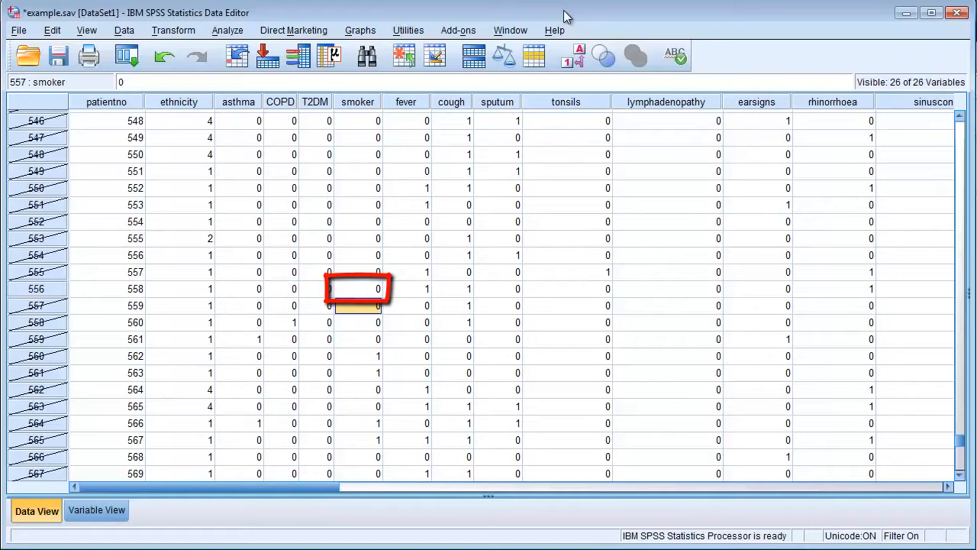
click(123, 30)
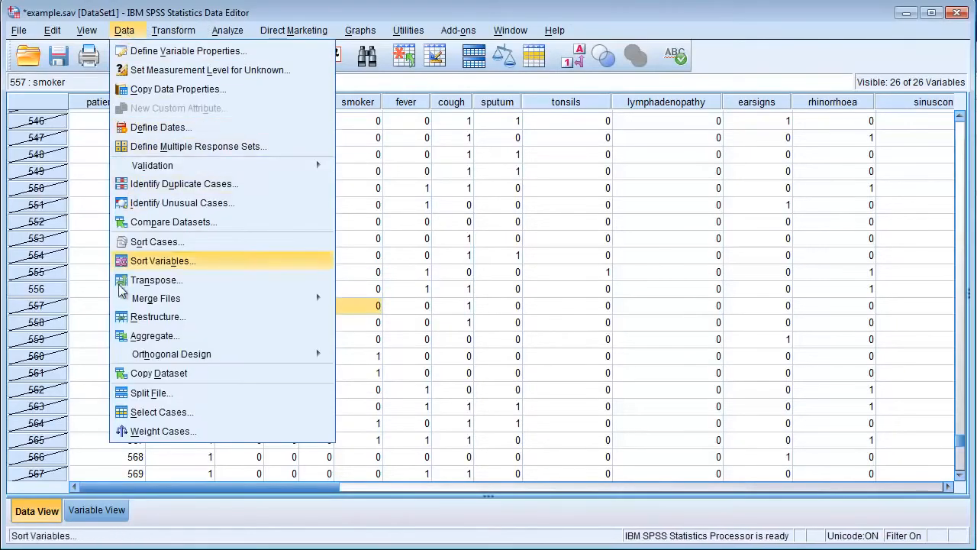
click(137, 412)
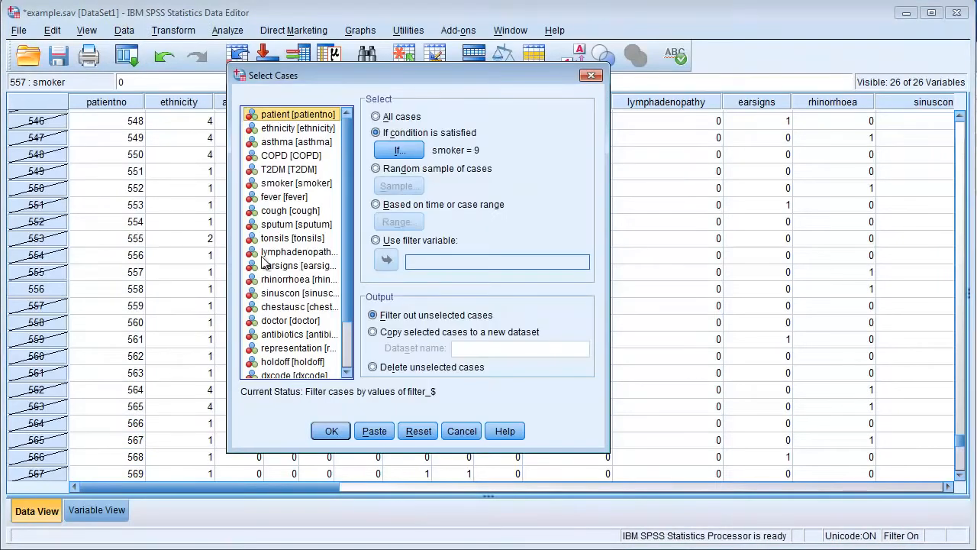
click(377, 116)
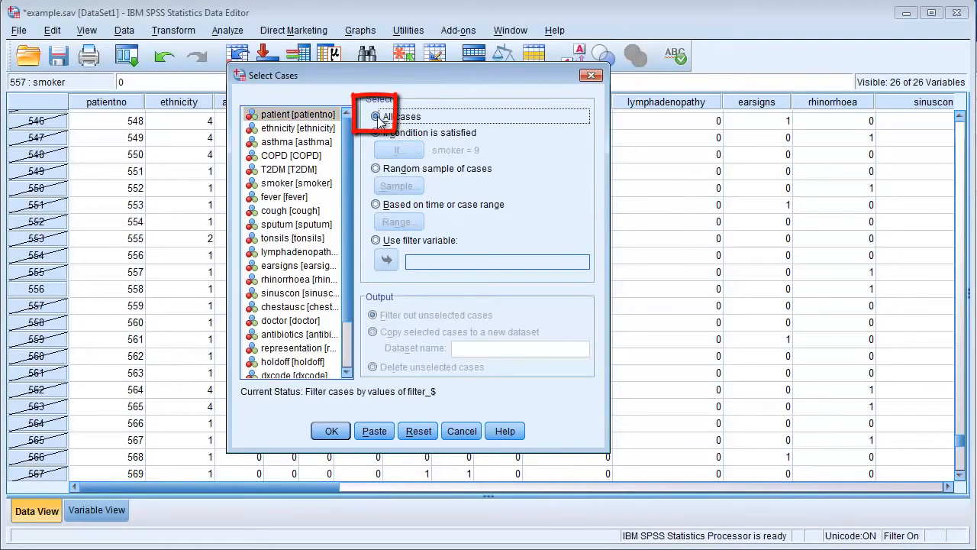
click(329, 433)
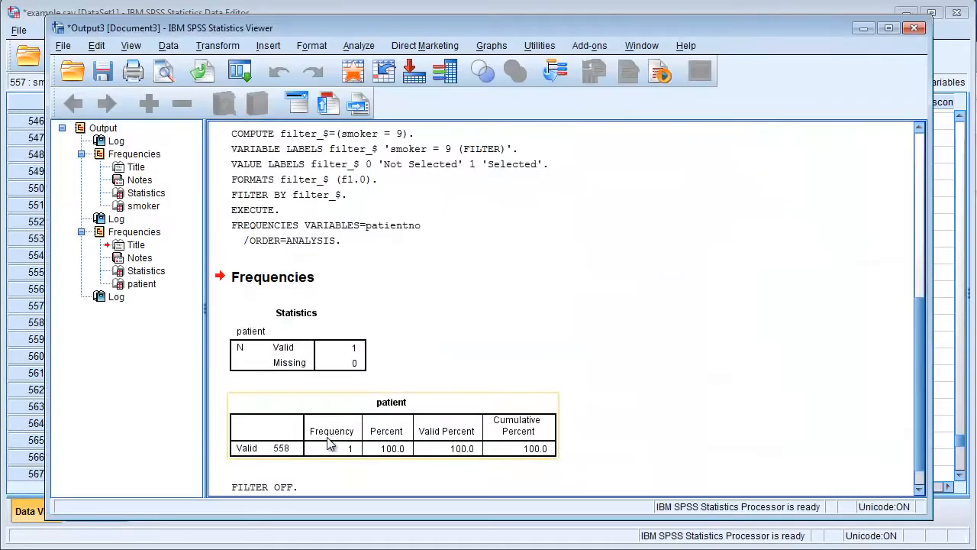
Step: Run a Frequencies analysis on the fever variable instead of patient and examine its frequency table for invalid codes
click(682, 13)
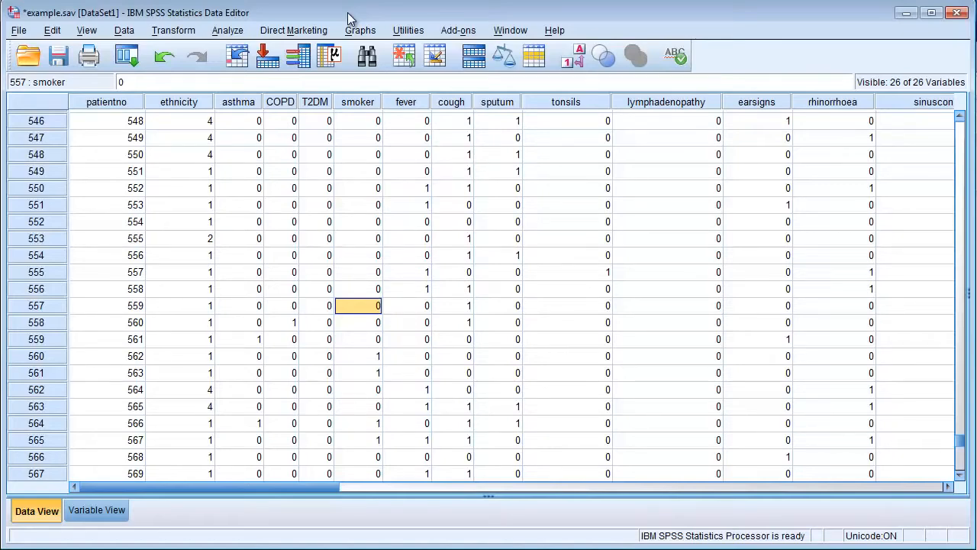
click(223, 35)
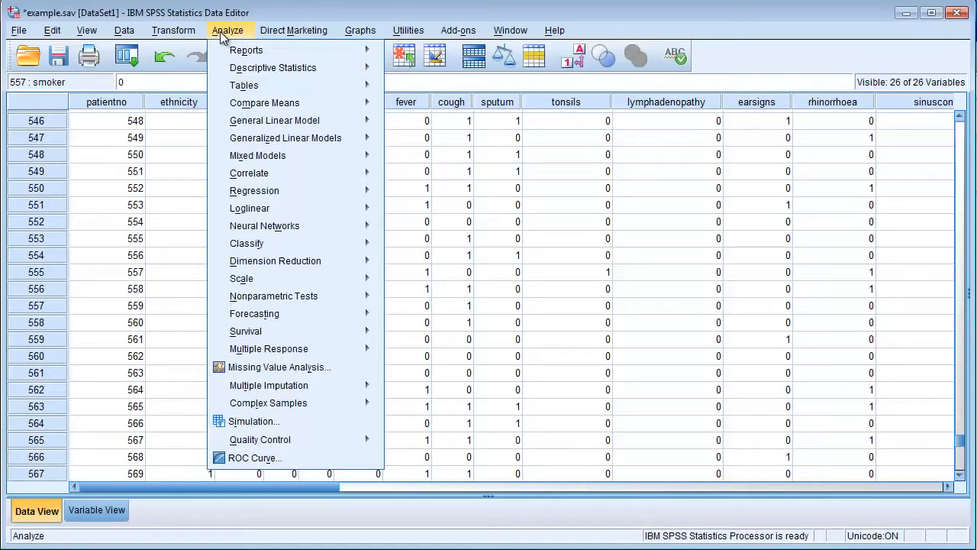
mouse_move(246, 71)
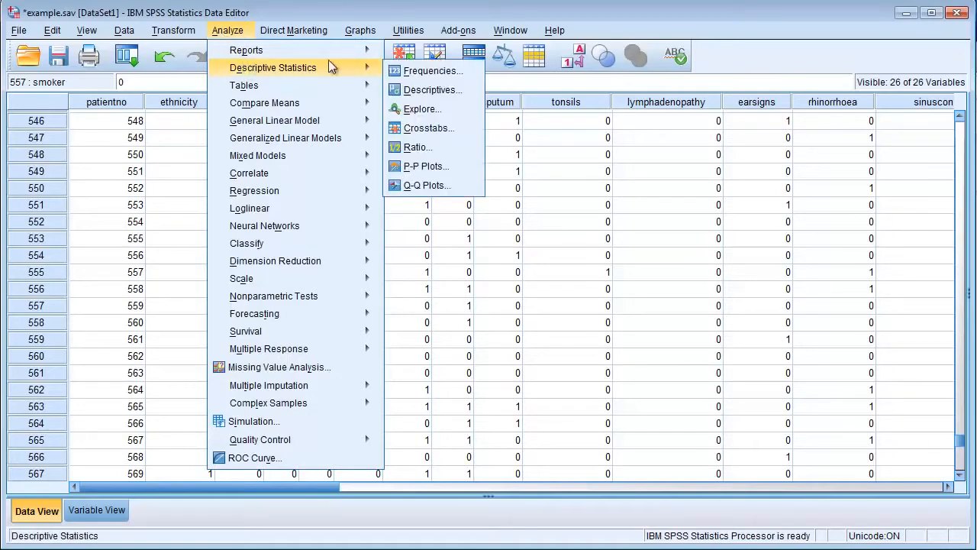
click(407, 72)
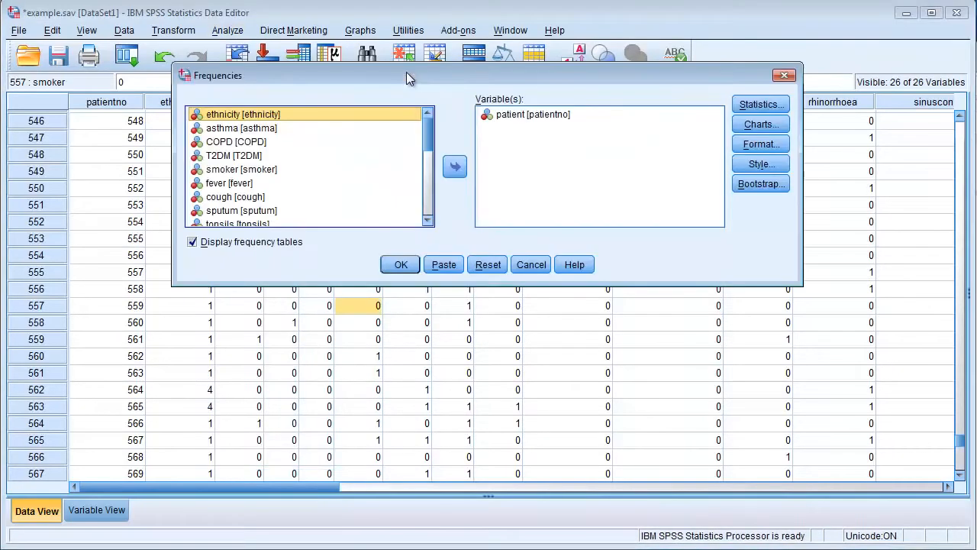
click(496, 115)
click(456, 168)
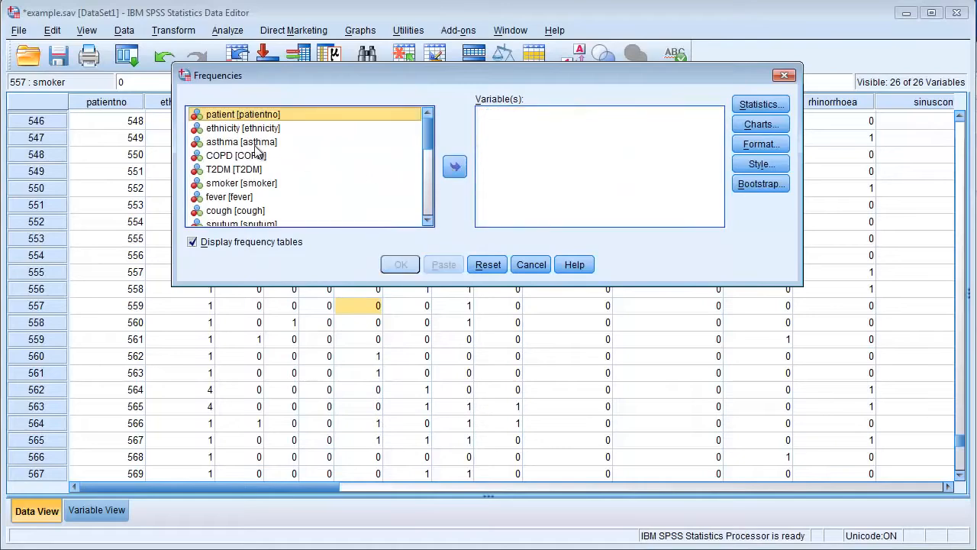
click(223, 199)
click(454, 168)
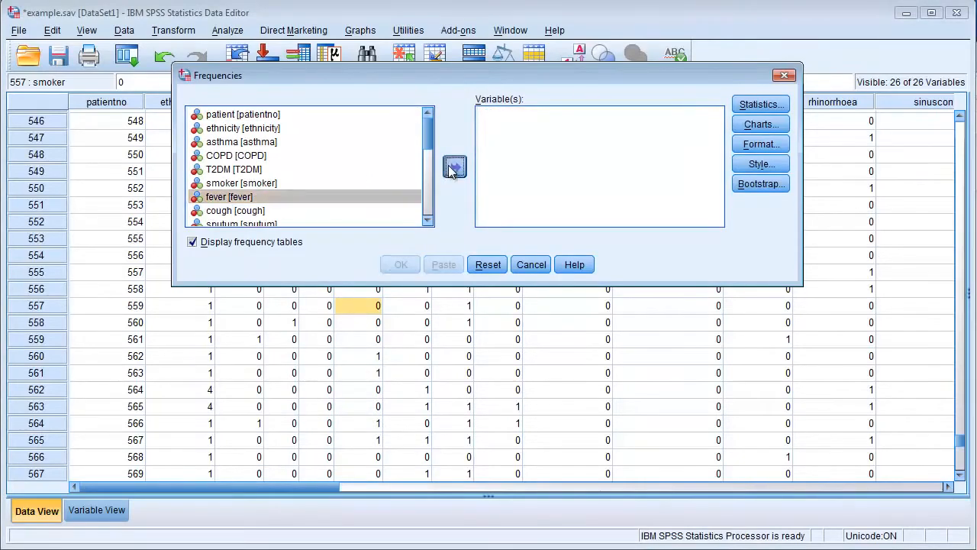
click(400, 265)
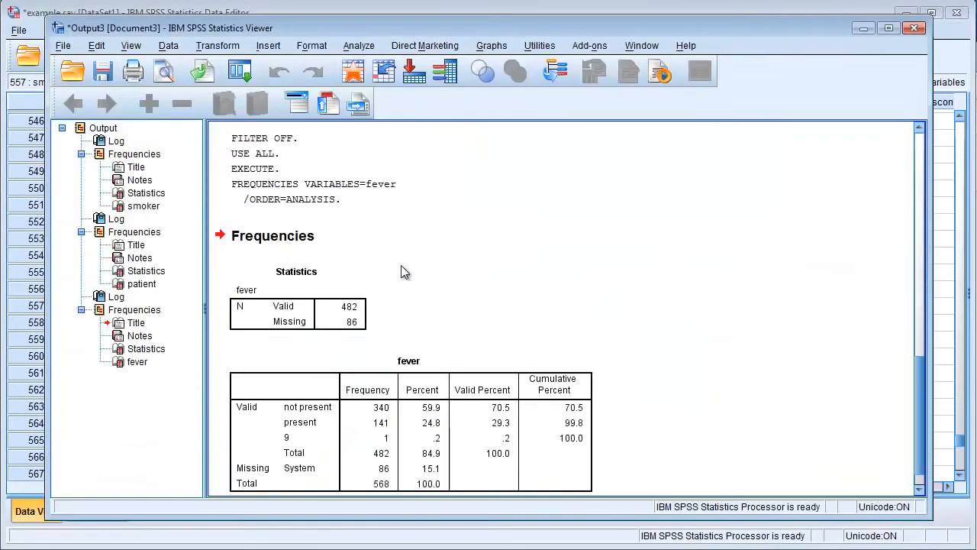
scroll(450, 286, down, 1)
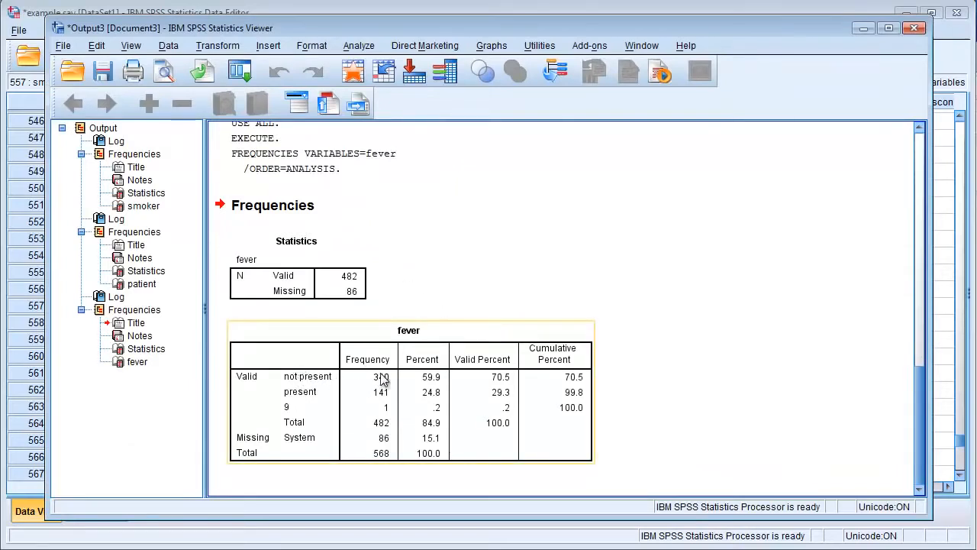
click(295, 413)
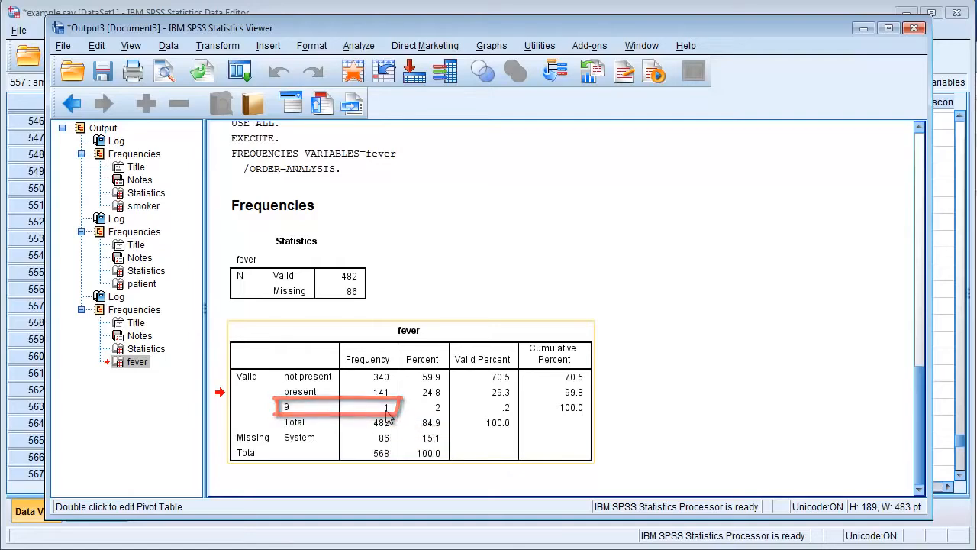
Step: Filter the dataset with Select Cases, replacing smoker in the existing condition so that it reads fever = 9
click(319, 13)
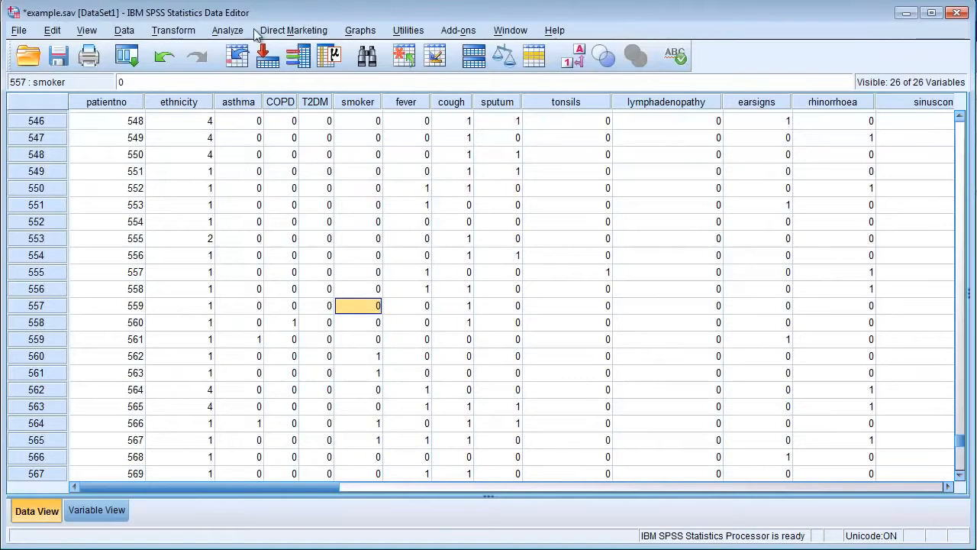
click(124, 34)
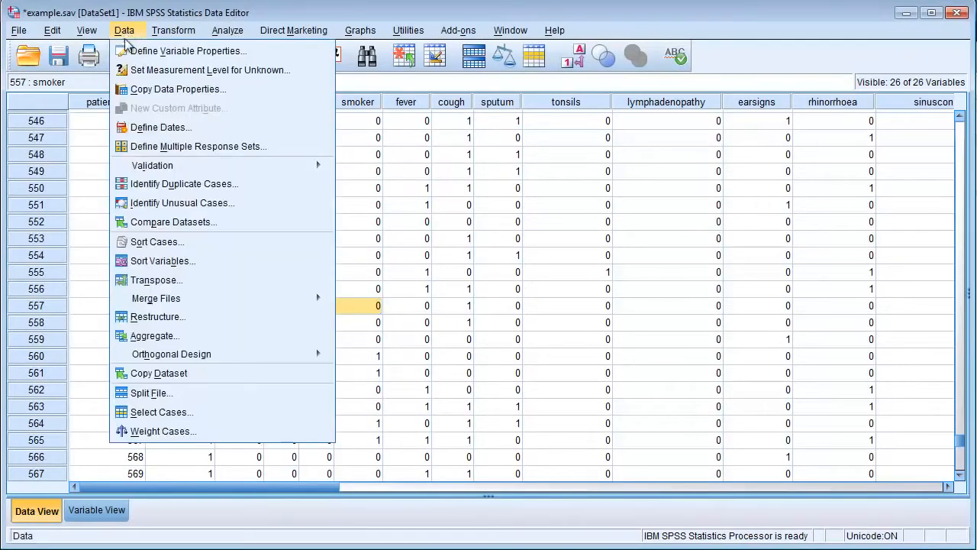
click(161, 413)
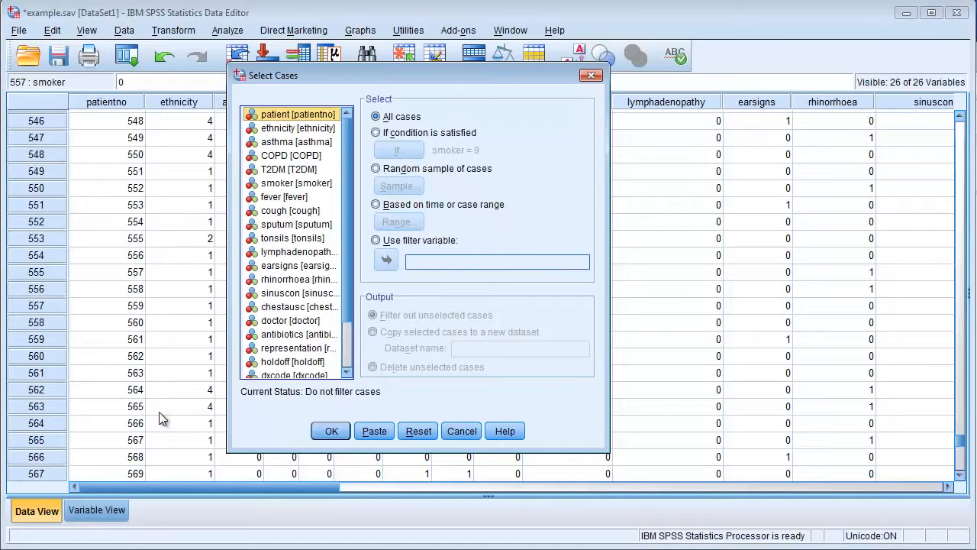
click(377, 132)
click(398, 149)
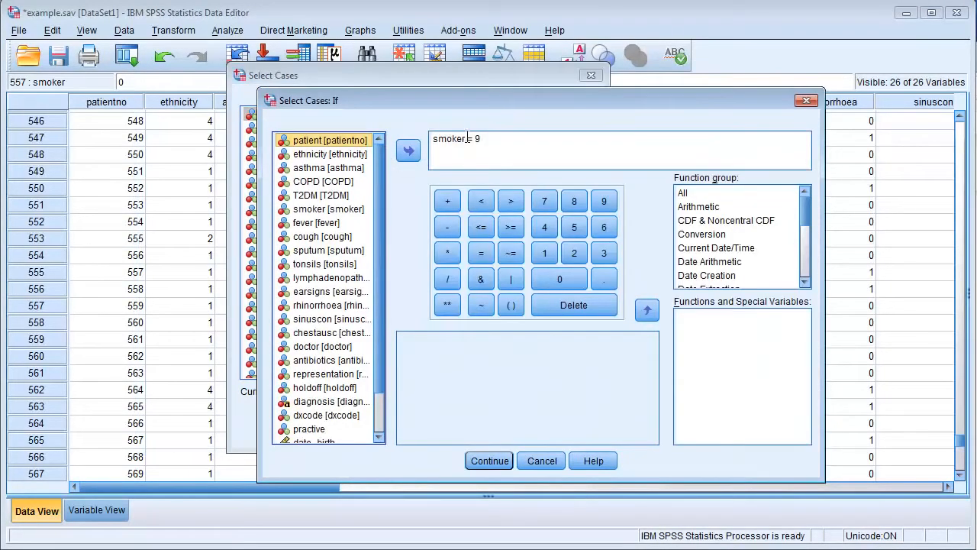
drag(463, 137, 429, 139)
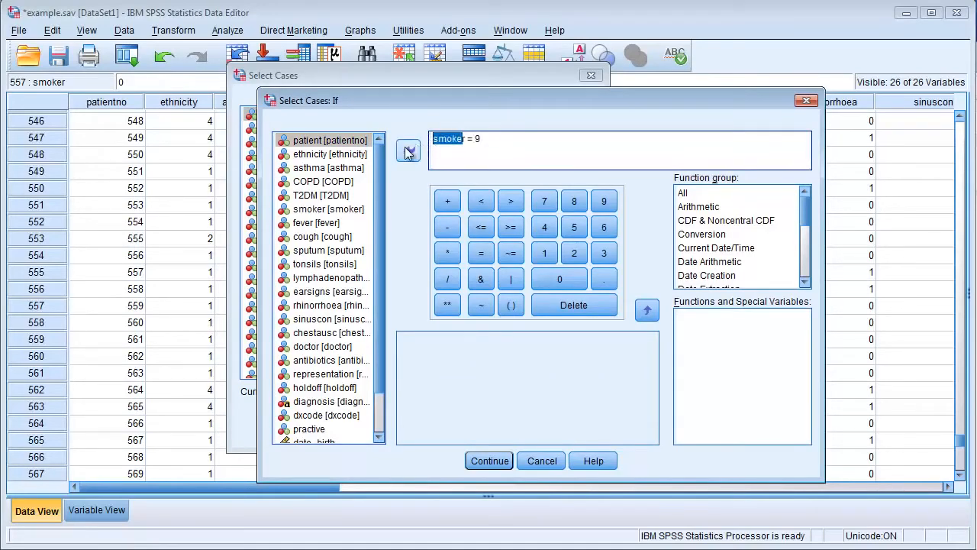
key(Delete)
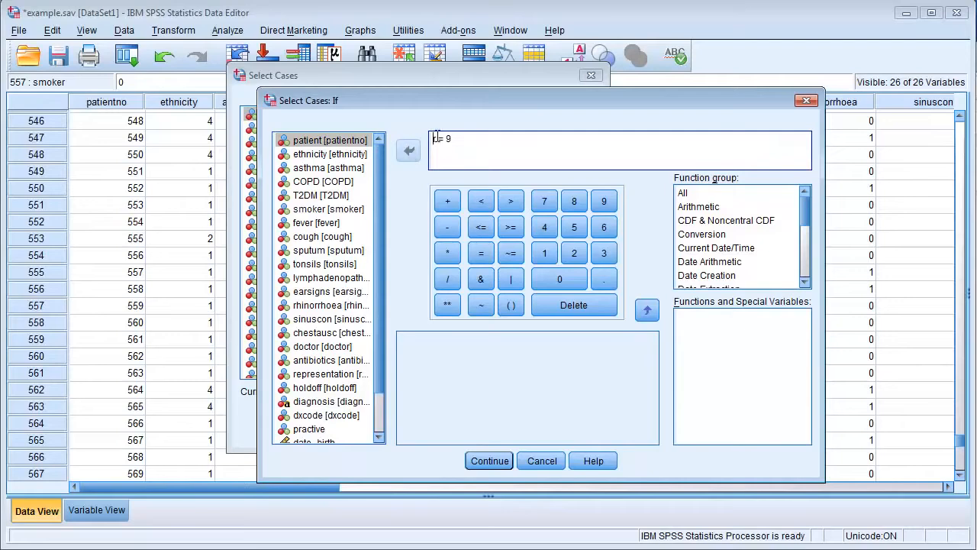
key(Delete)
click(327, 222)
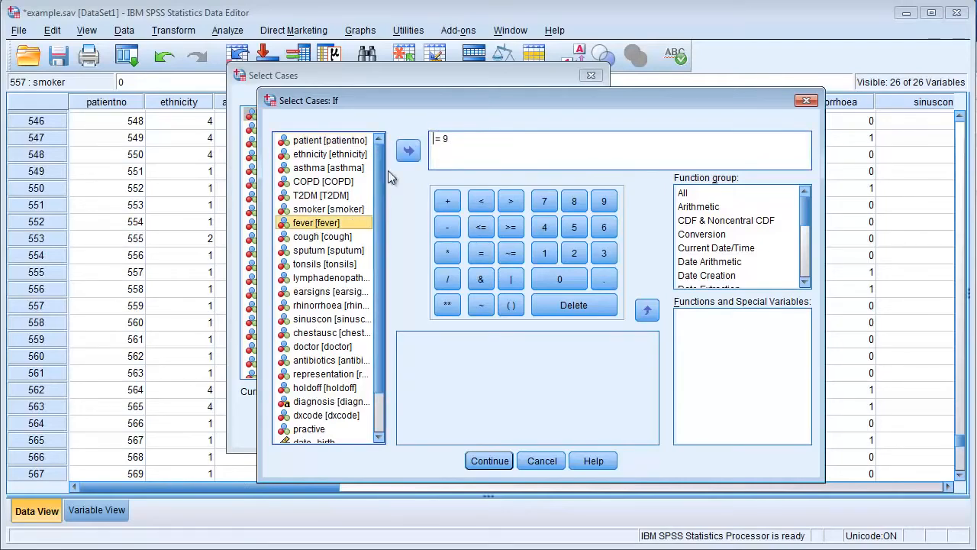
click(408, 150)
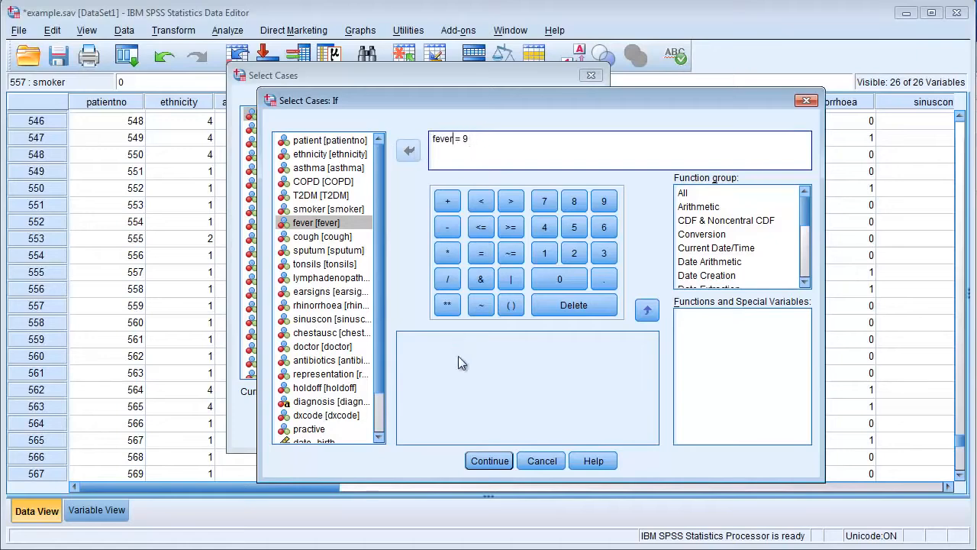
click(487, 460)
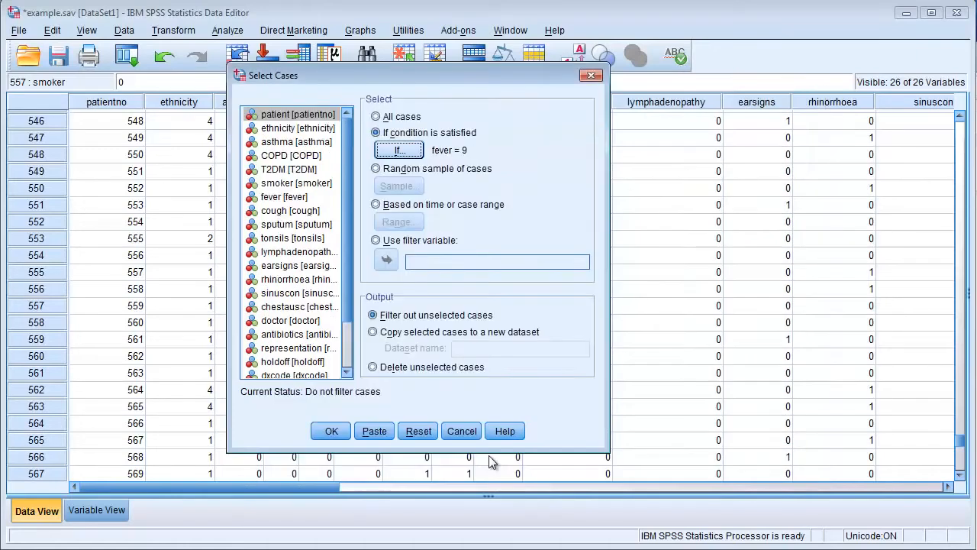
click(331, 430)
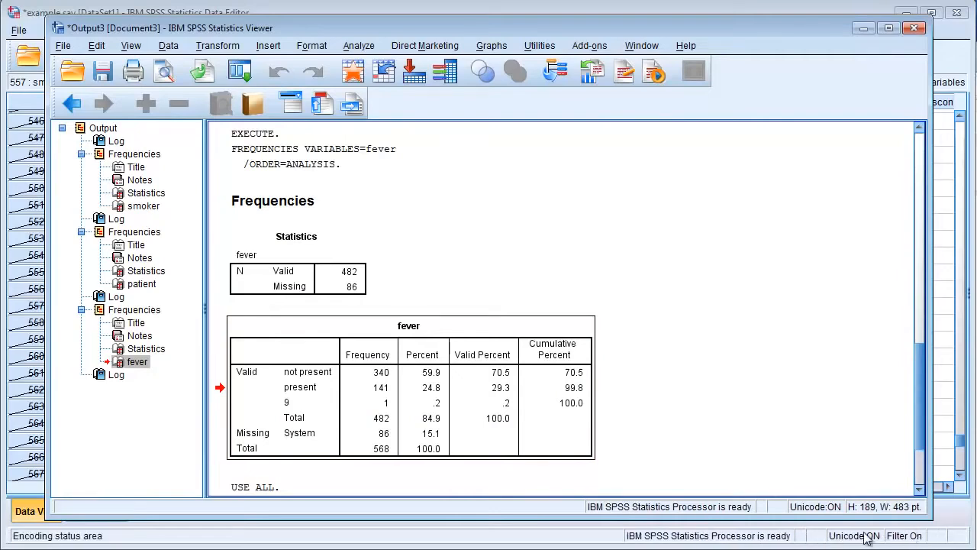
Step: Run a Frequencies analysis on the patient variable for the filtered cases and check which patient number it lists
click(704, 11)
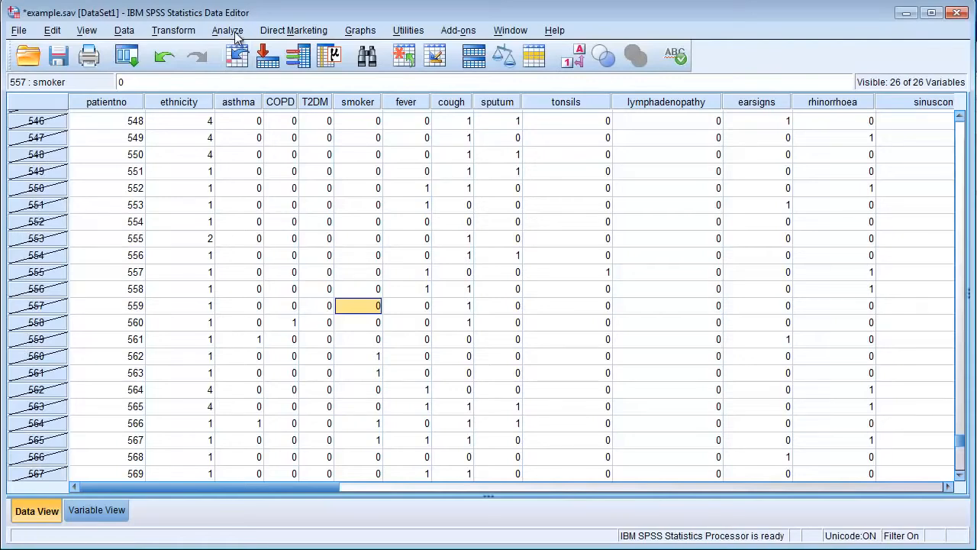
click(229, 30)
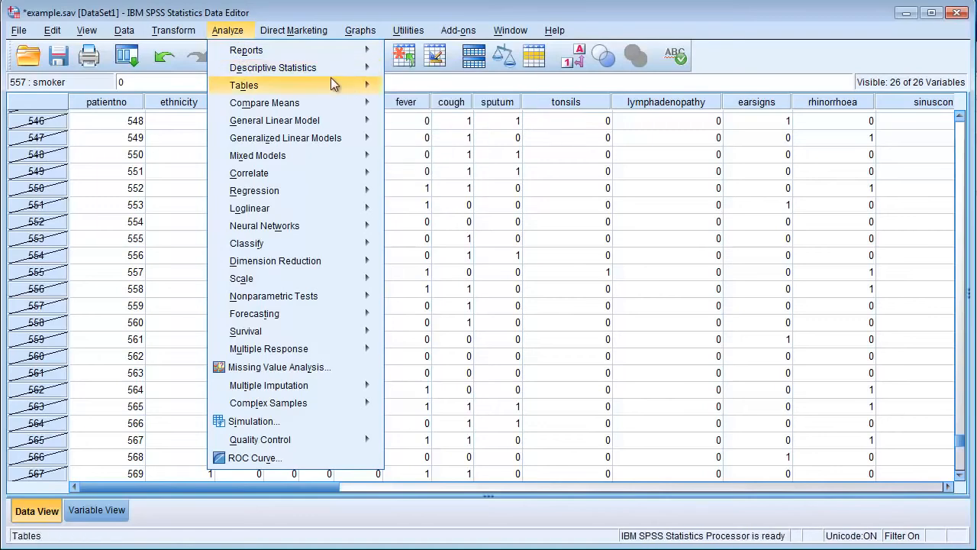
mouse_move(344, 67)
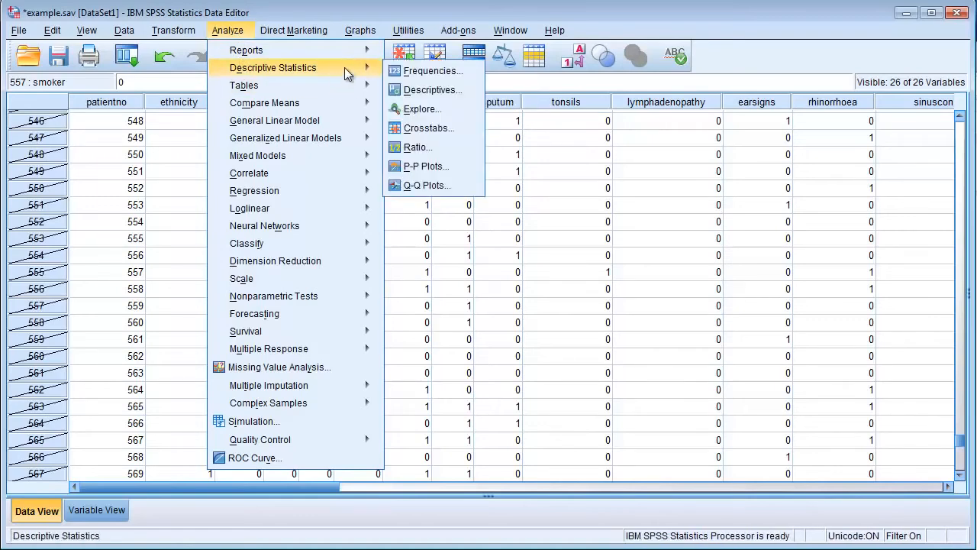
click(433, 71)
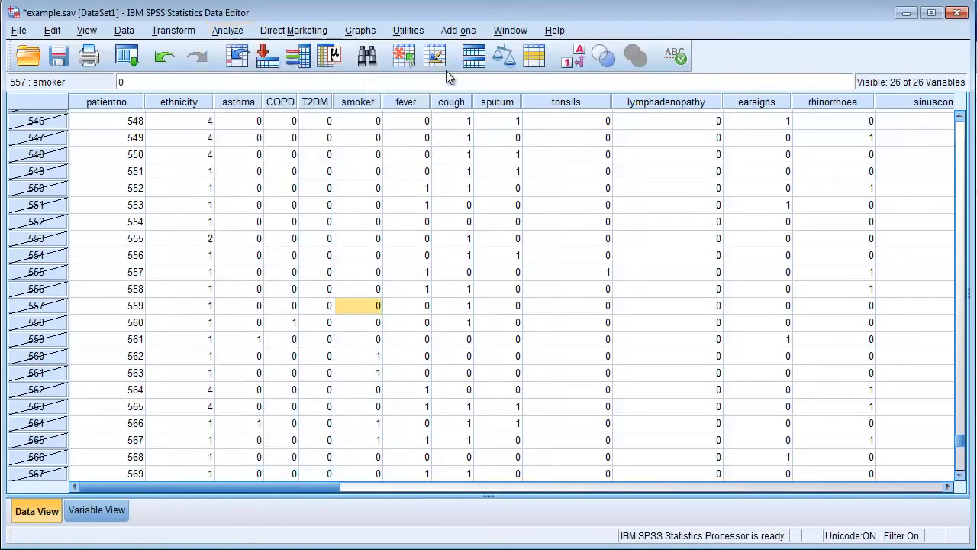
click(457, 166)
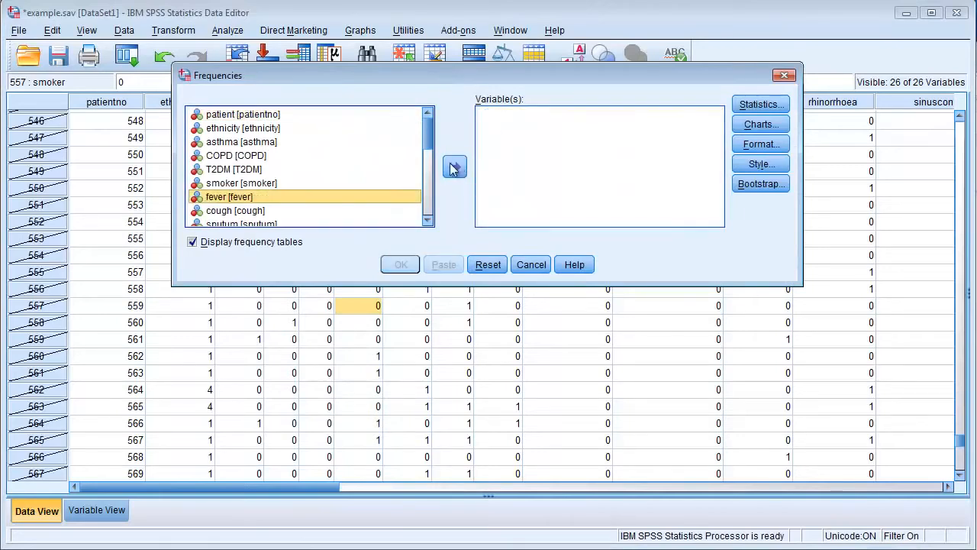
click(240, 114)
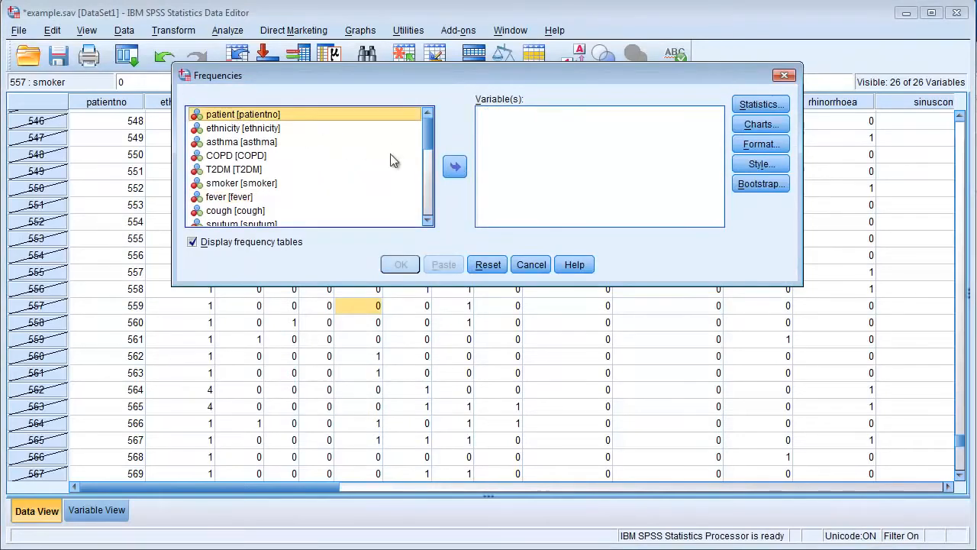
click(455, 166)
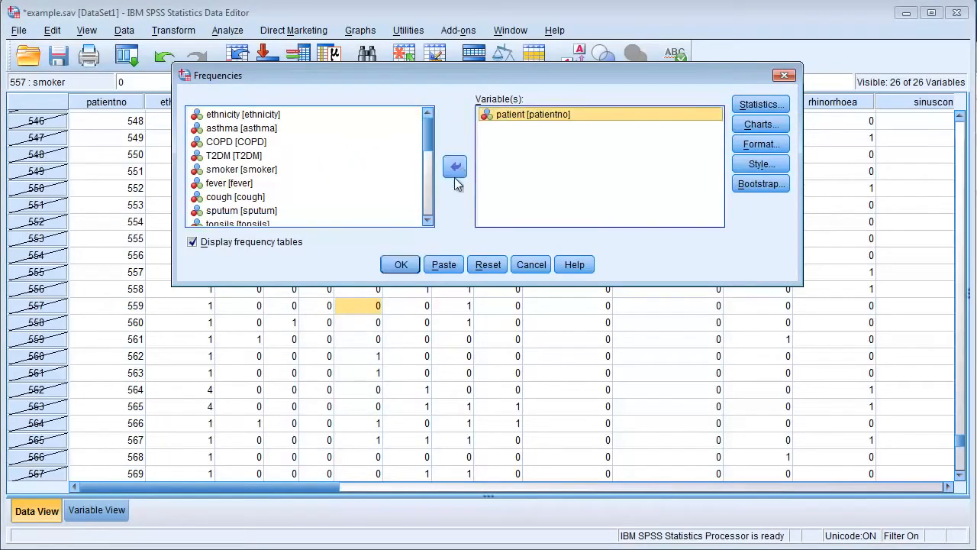
click(400, 264)
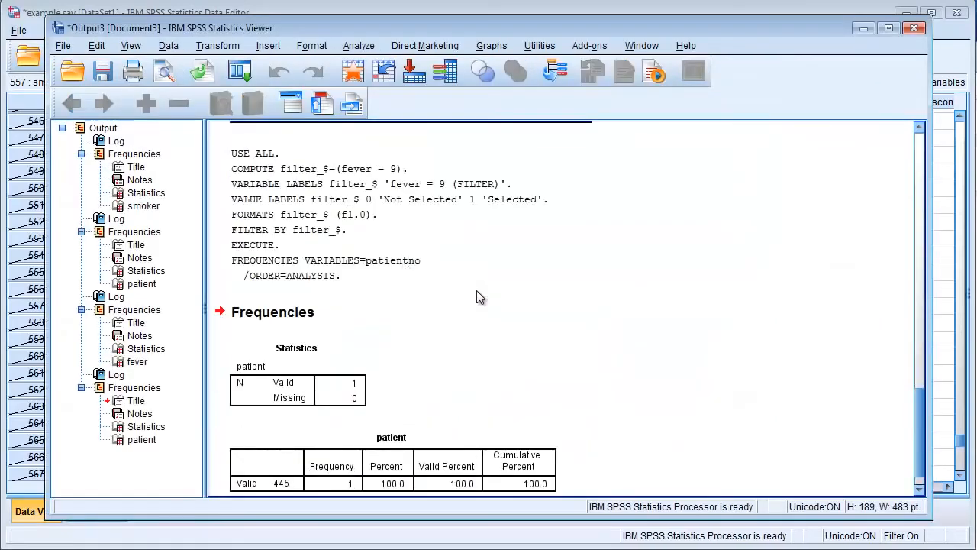
scroll(476, 290, down, 1)
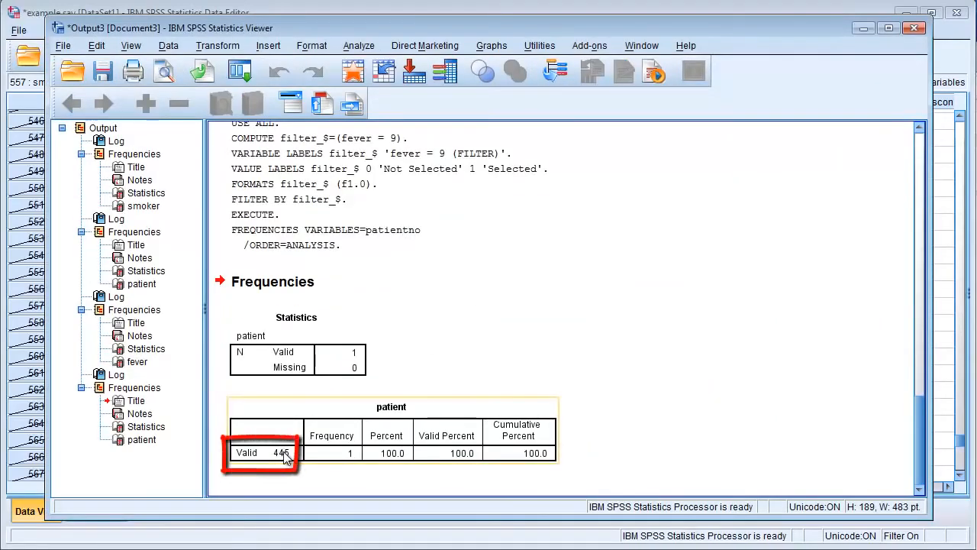
Step: Locate the only unfiltered case, row 443, in the Data Editor and correct its fever value to 0
click(298, 15)
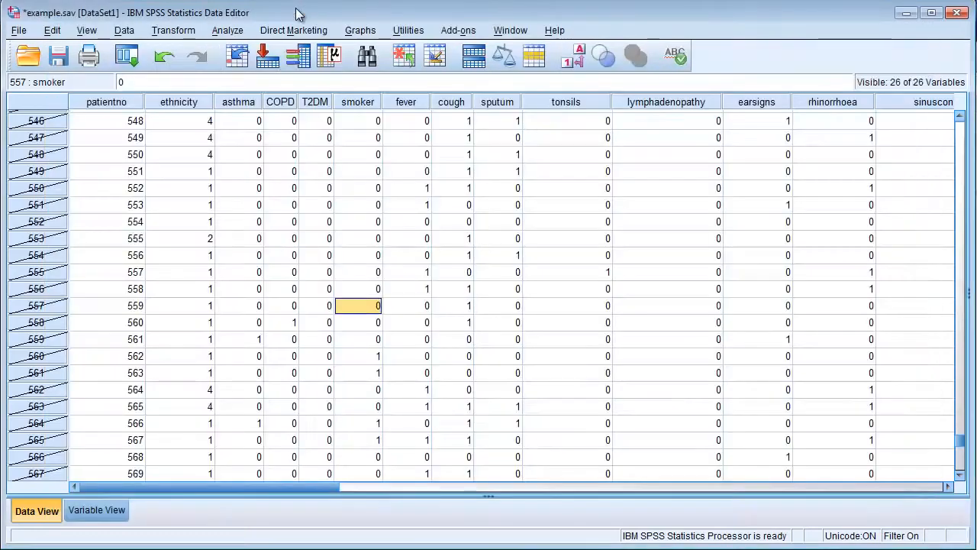
scroll(194, 287, up, 6)
scroll(193, 291, up, 14)
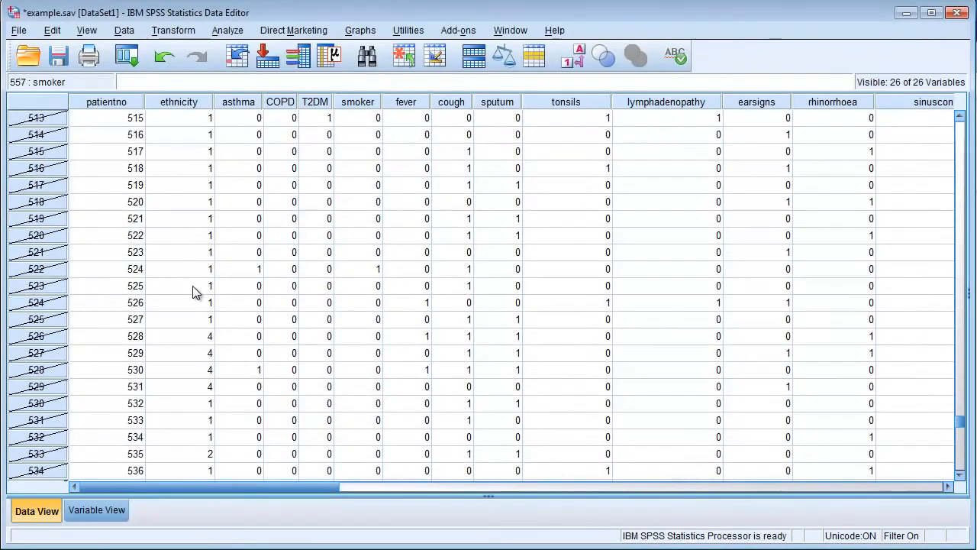
scroll(193, 291, up, 12)
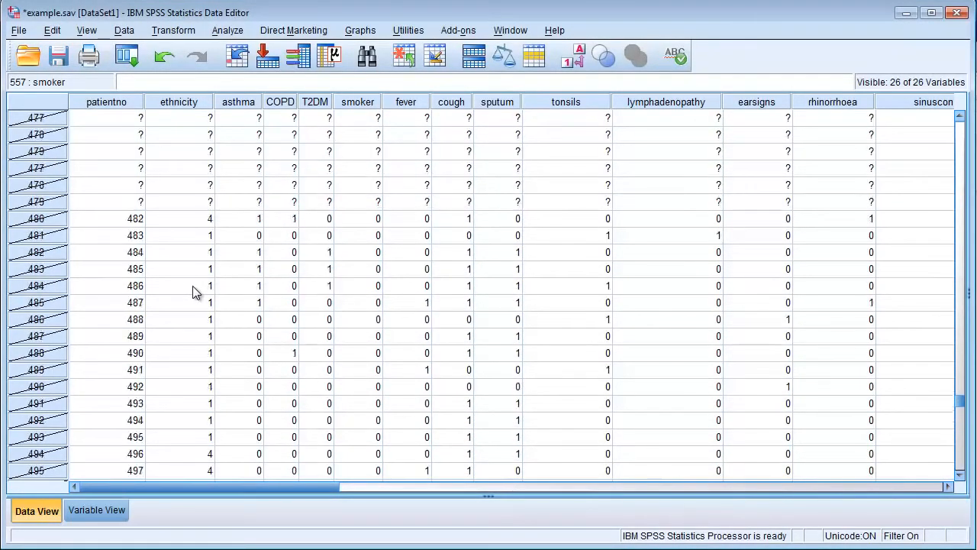
scroll(192, 286, up, 3)
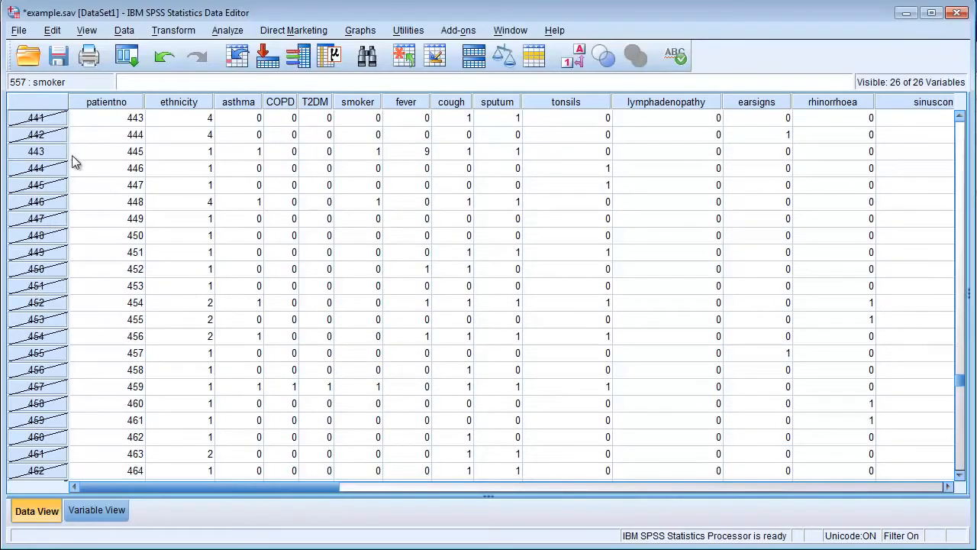
click(58, 153)
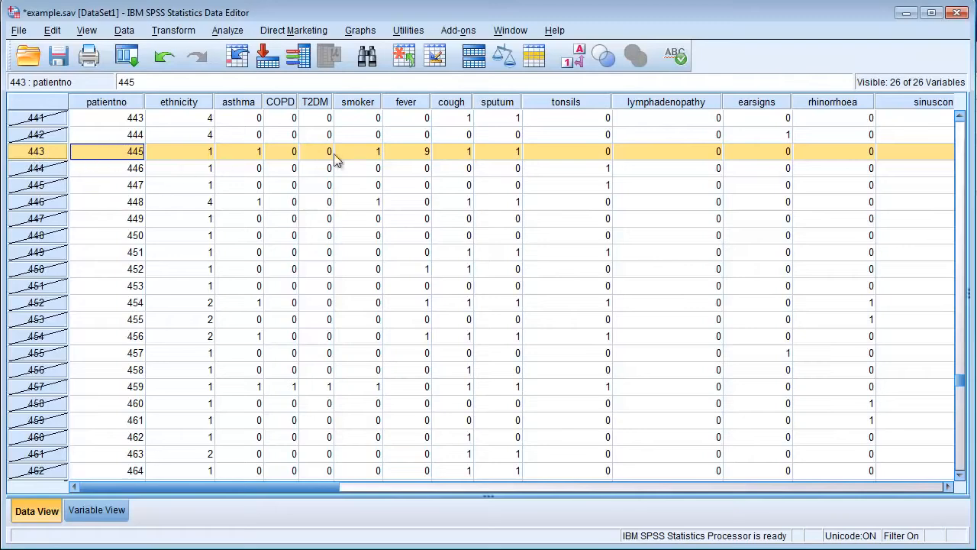
click(416, 153)
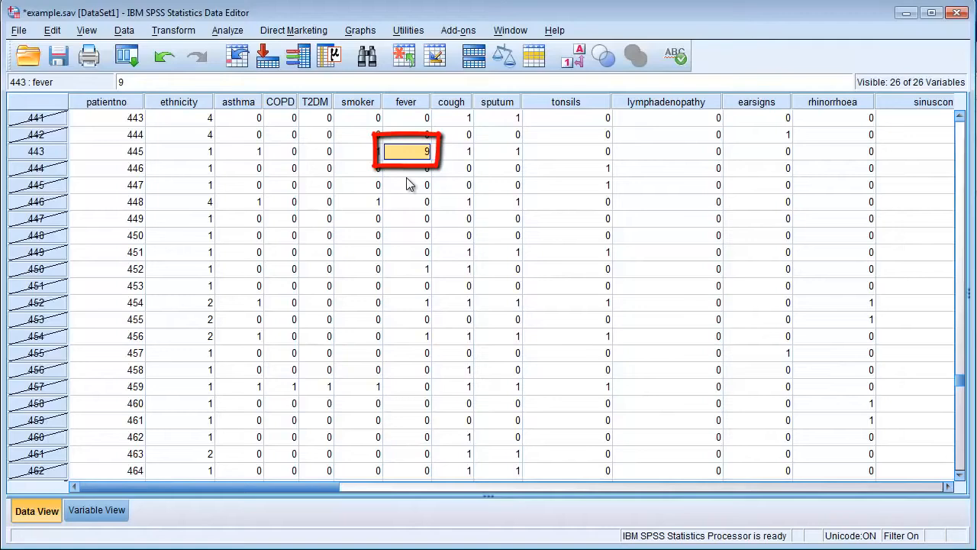
key(Escape)
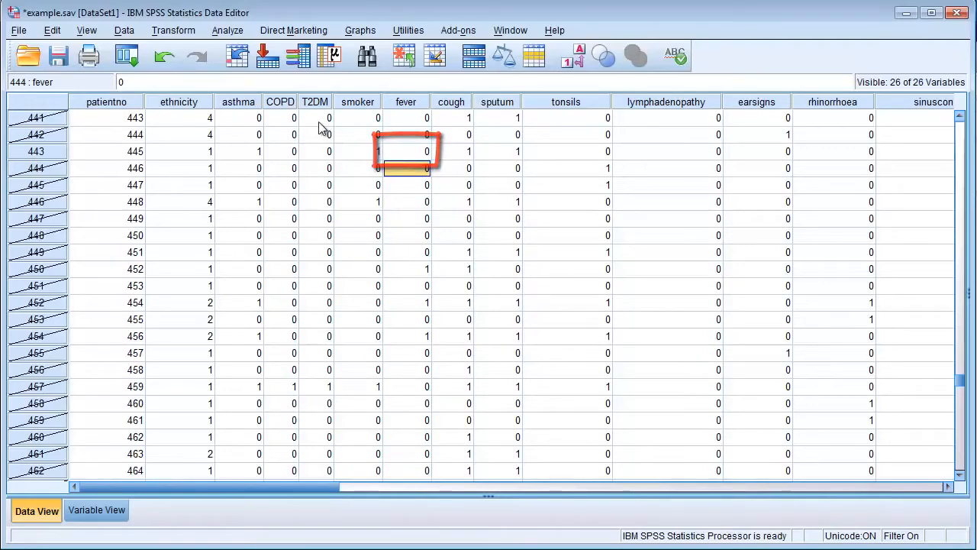
Step: Turn off the fever = 9 filter by setting Select Cases back to all cases
click(126, 31)
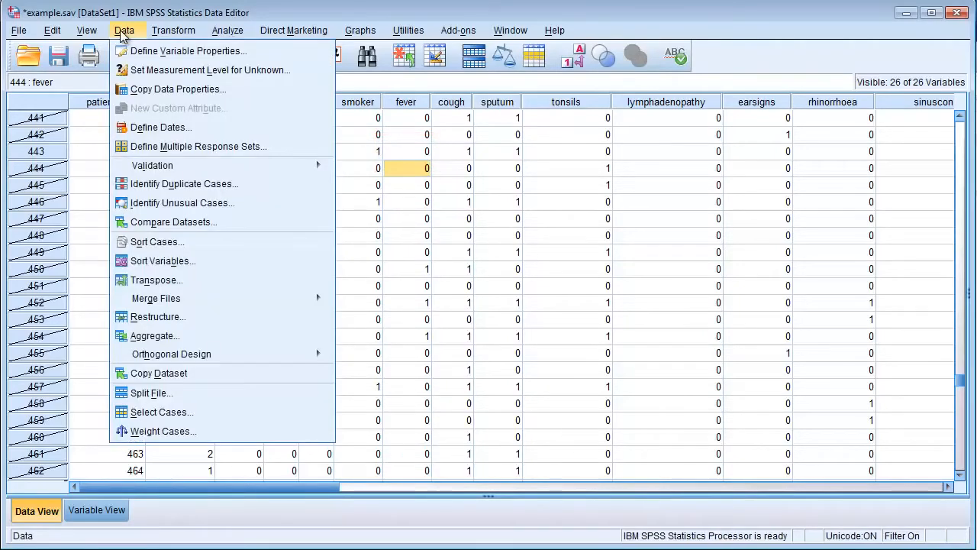
click(155, 420)
click(375, 117)
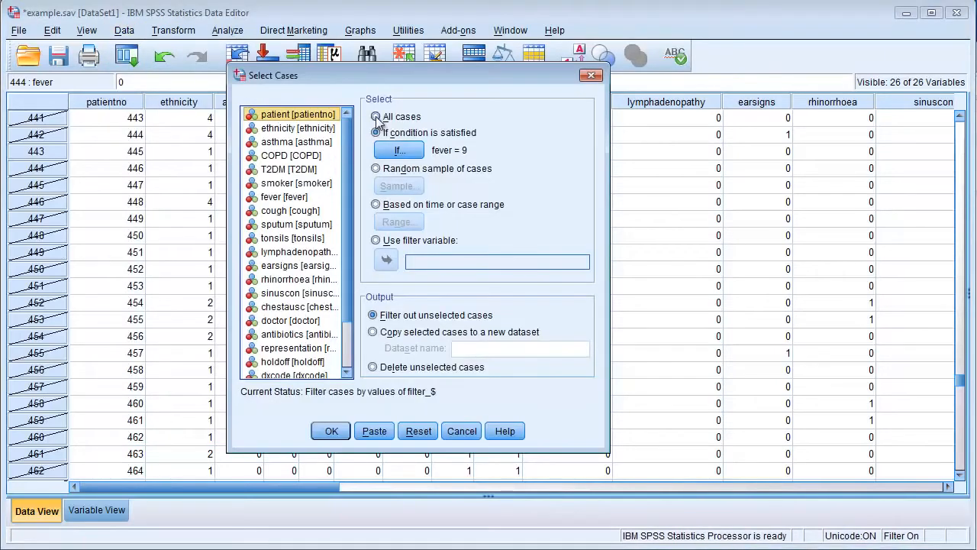
click(332, 430)
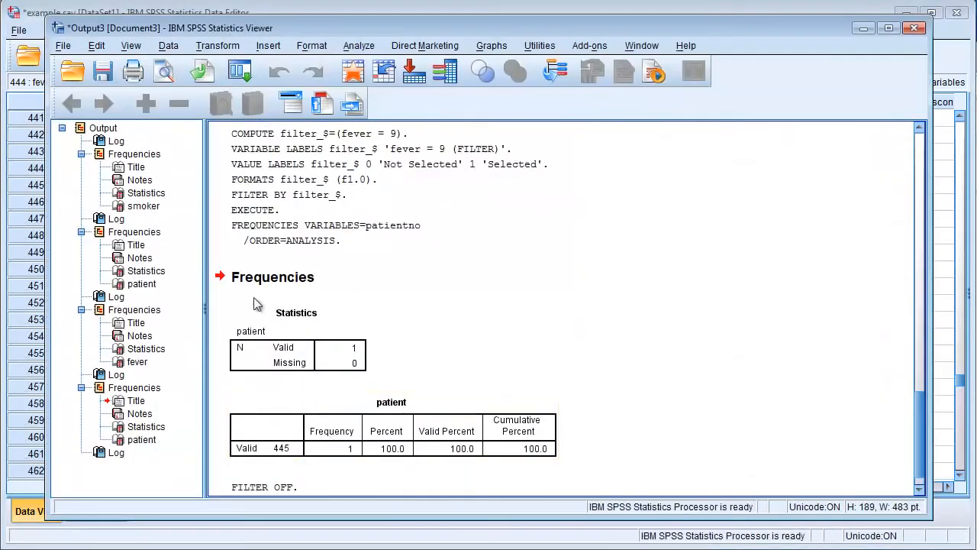
Step: Run a Frequencies analysis on the gender variable instead of patient and examine its table for inconsistent category spellings
click(250, 10)
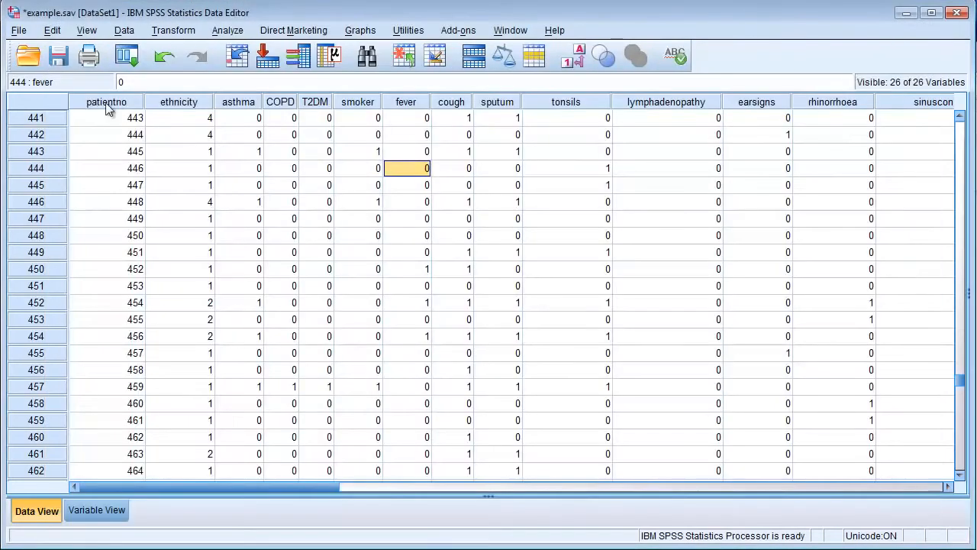
click(233, 32)
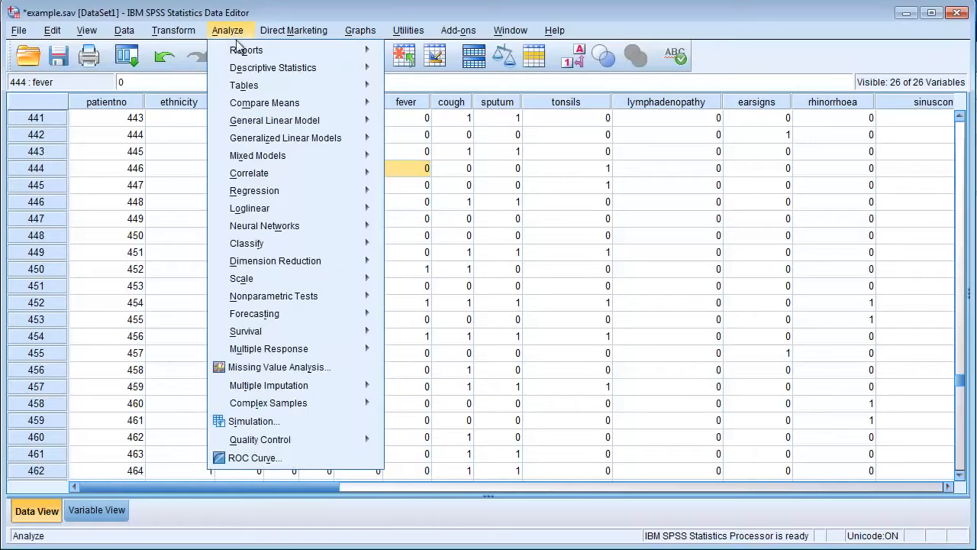
mouse_move(257, 67)
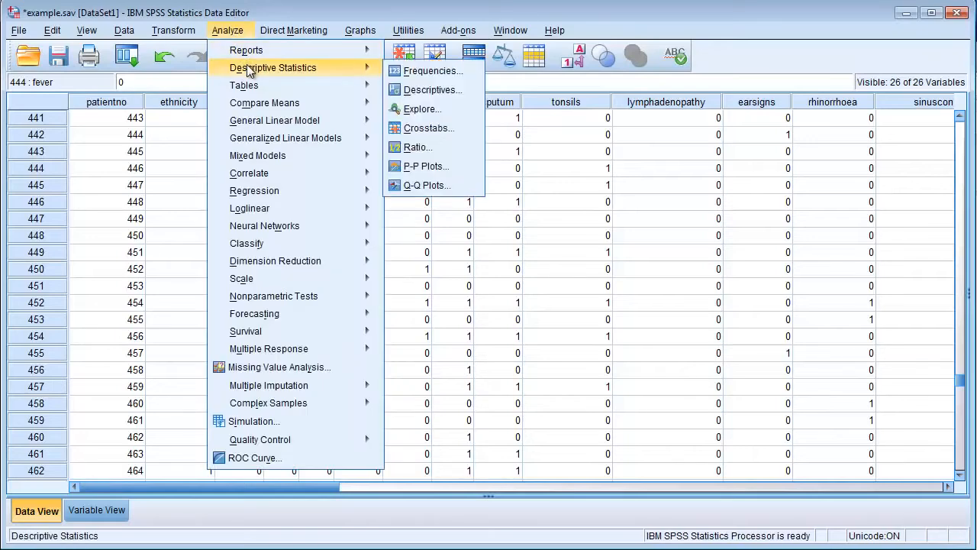
click(416, 71)
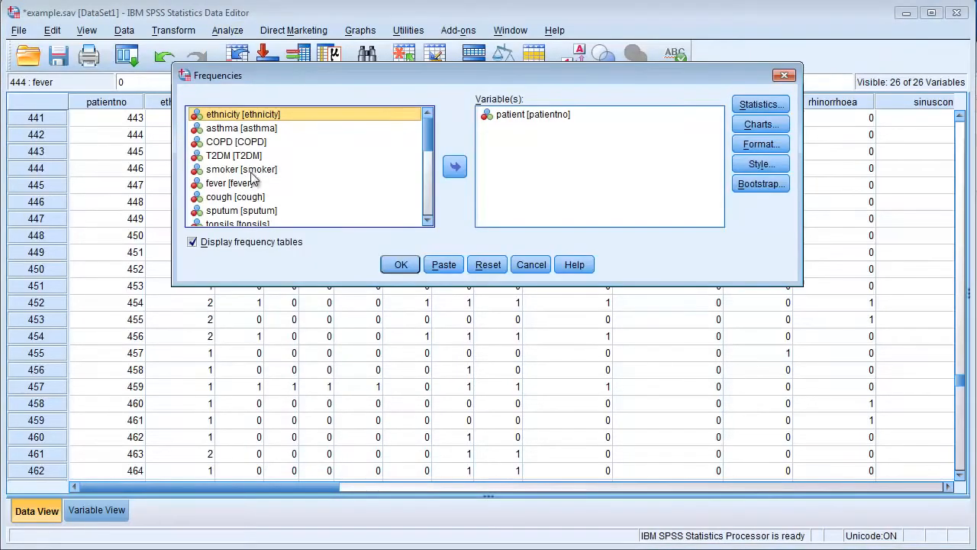
drag(427, 142, 431, 201)
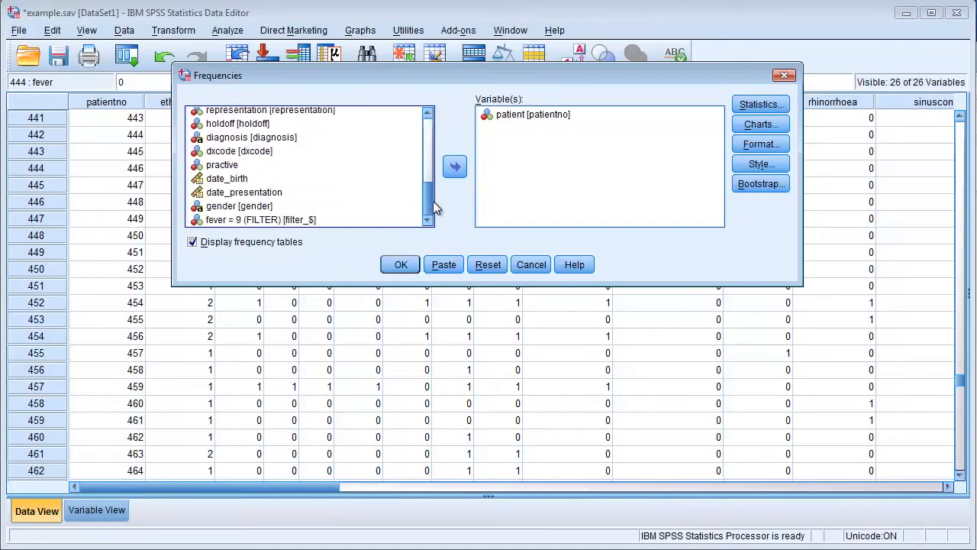
click(272, 207)
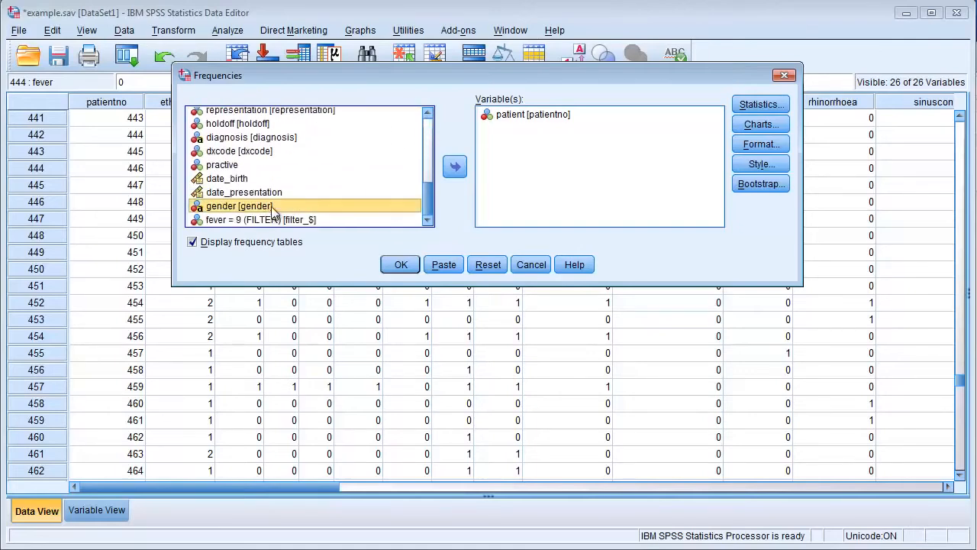
click(457, 168)
click(512, 115)
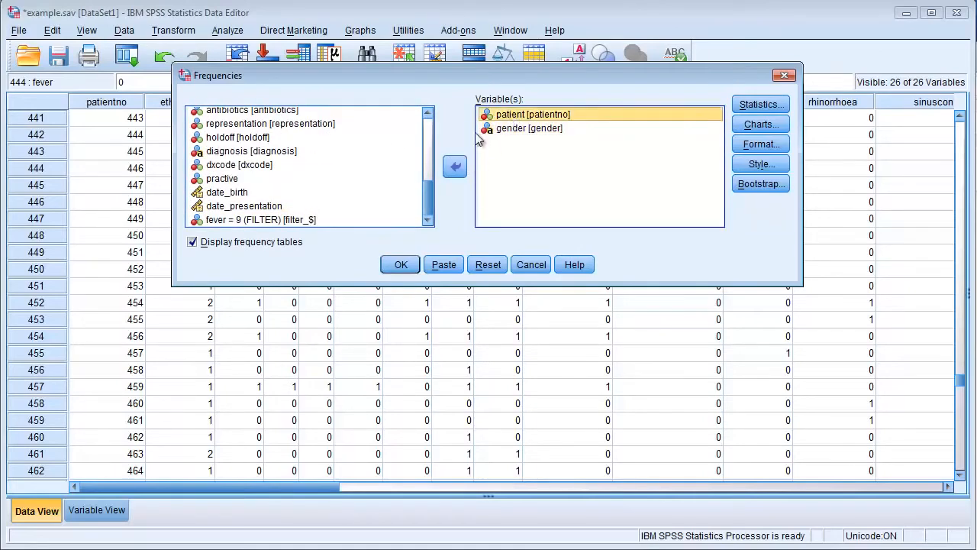
click(454, 167)
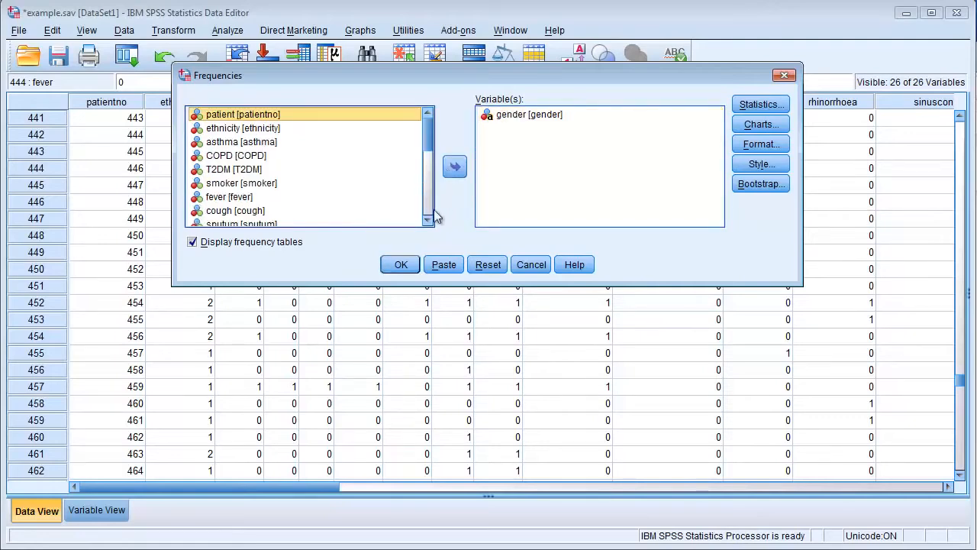
click(401, 264)
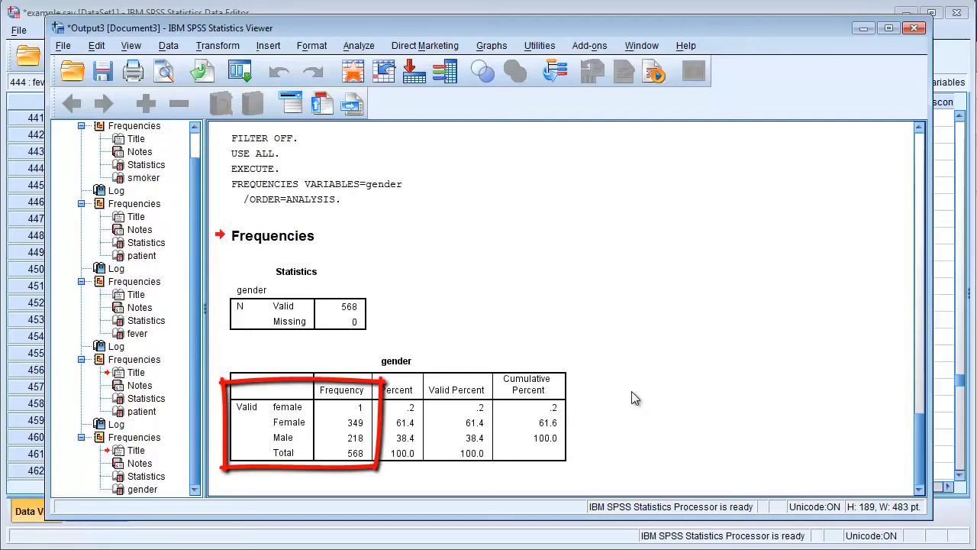
Step: Filter the dataset with Select Cases, replacing the existing fever condition with gender = 'female' and filtering out unselected cases
click(363, 13)
click(124, 29)
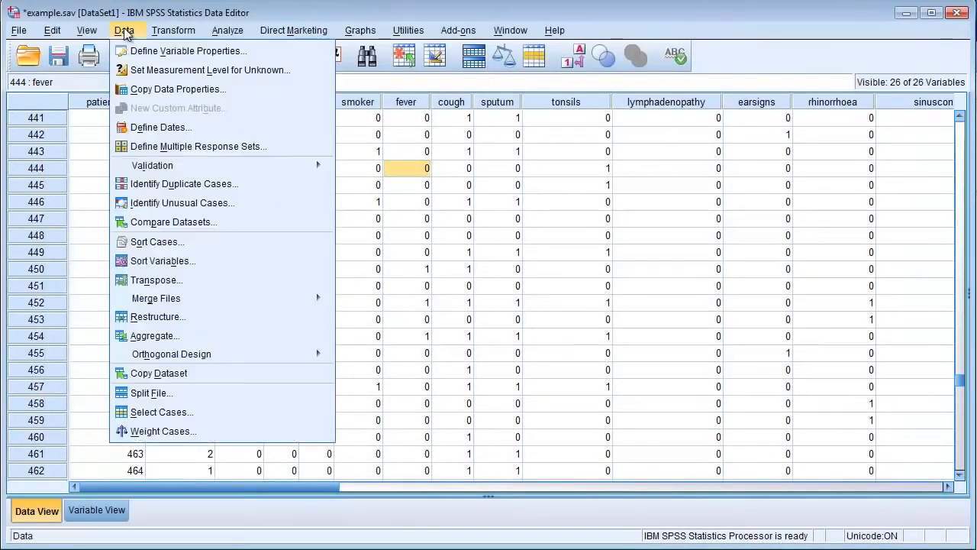
click(153, 412)
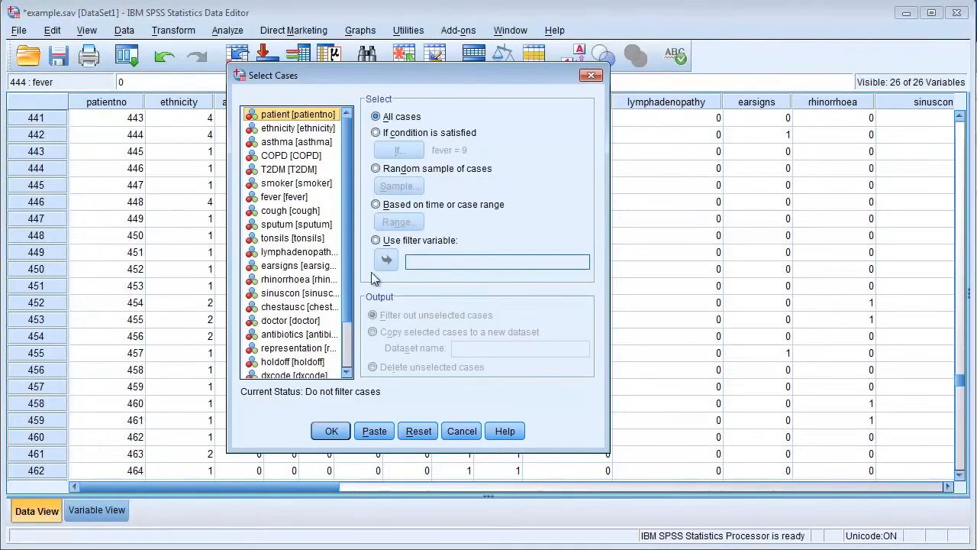
click(377, 132)
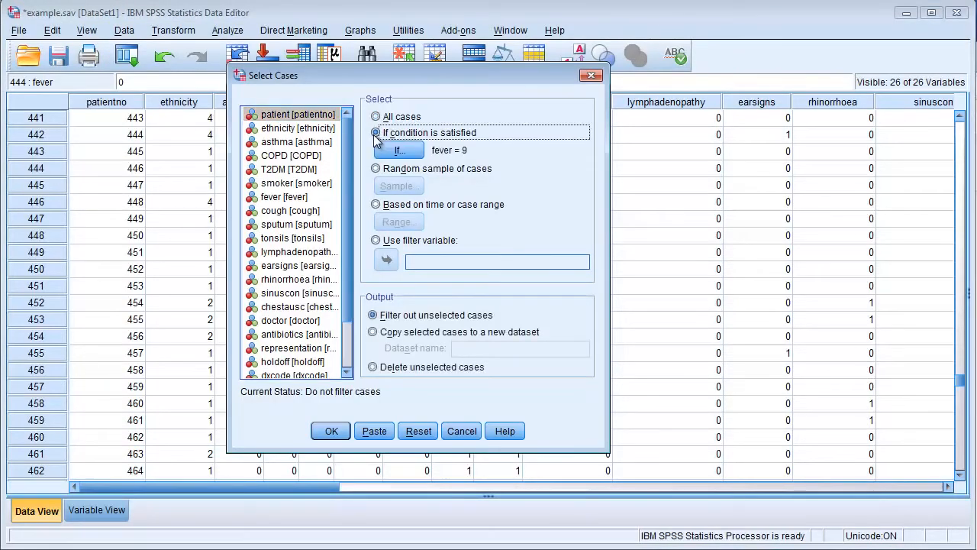
click(393, 150)
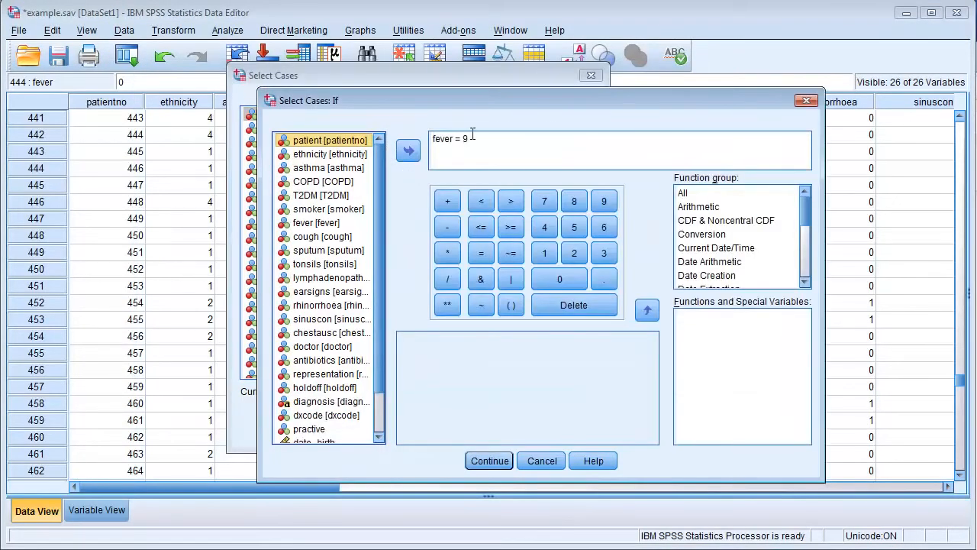
drag(477, 136, 426, 137)
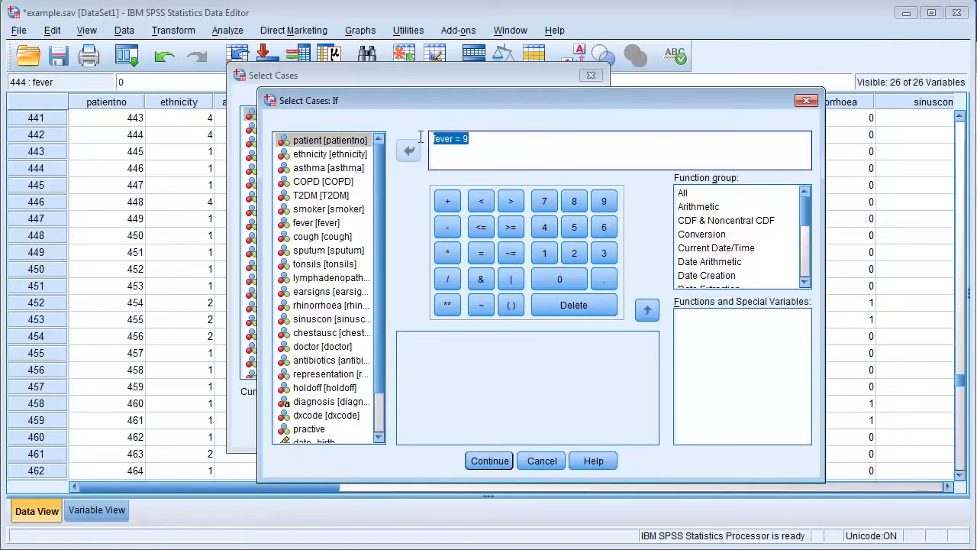
key(Delete)
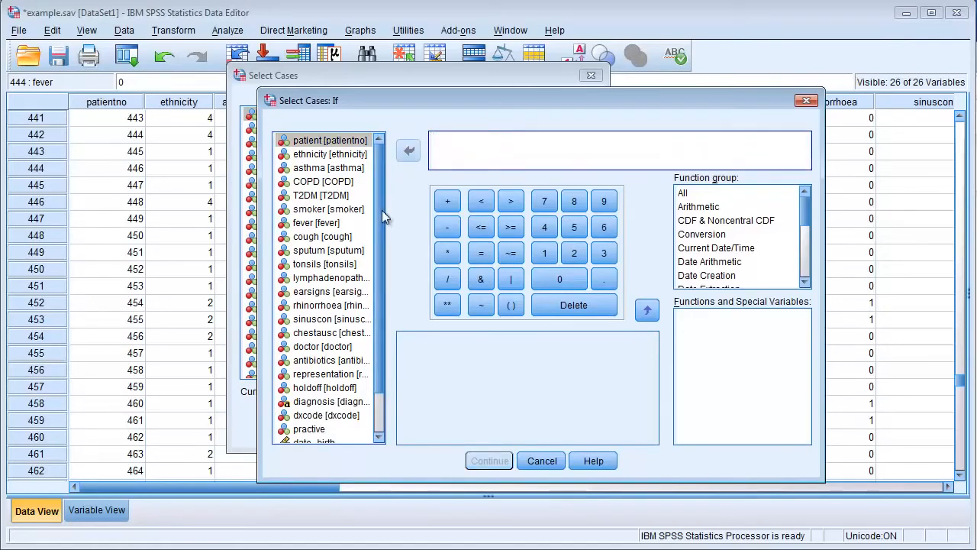
drag(382, 210, 356, 386)
click(305, 423)
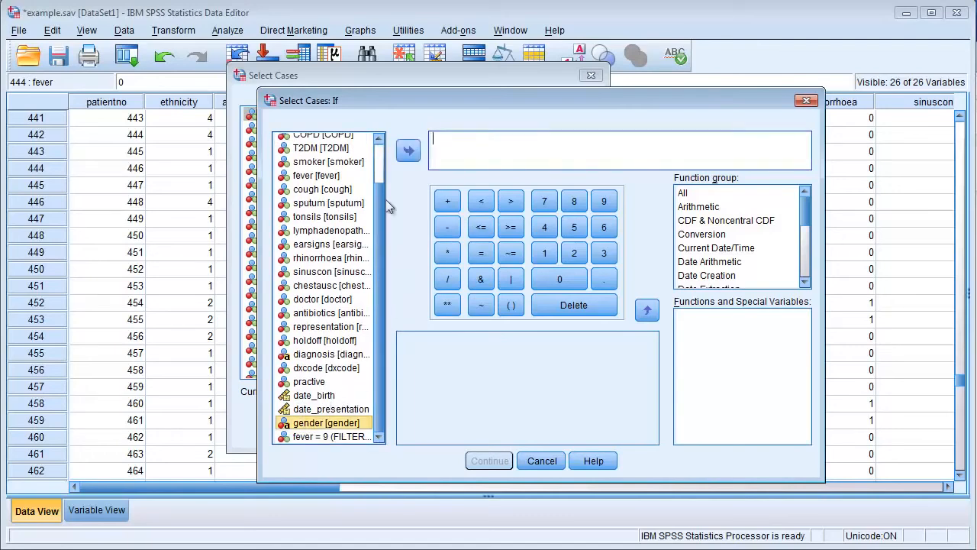
click(408, 151)
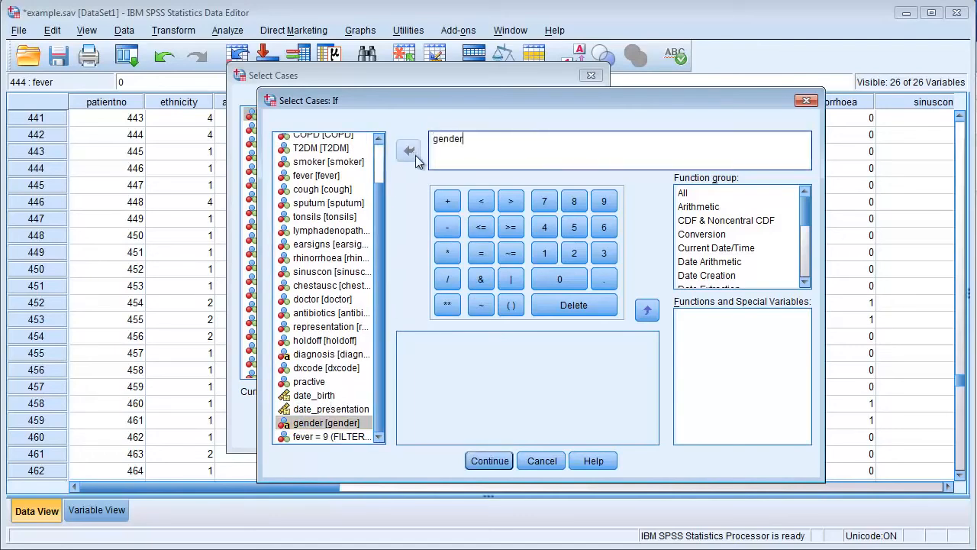
click(488, 252)
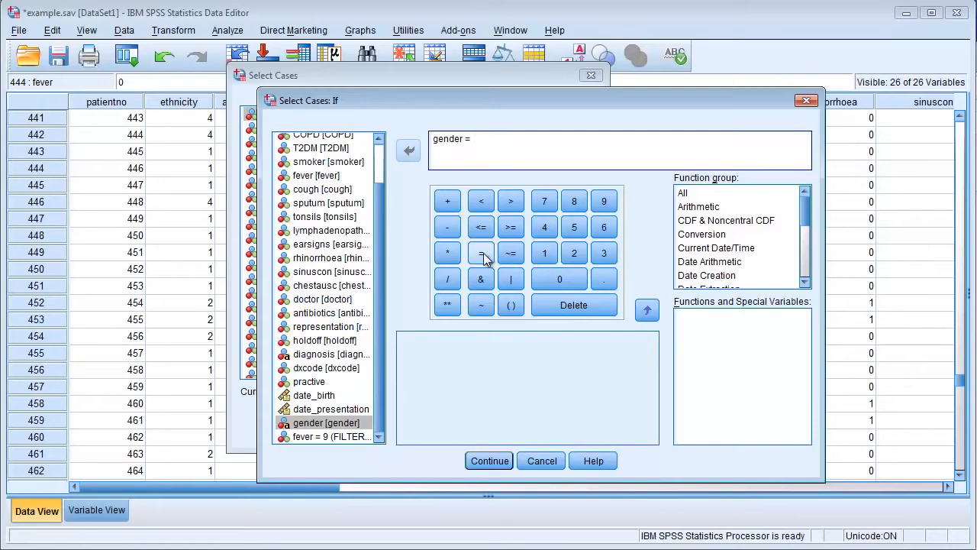
text('female')
click(489, 460)
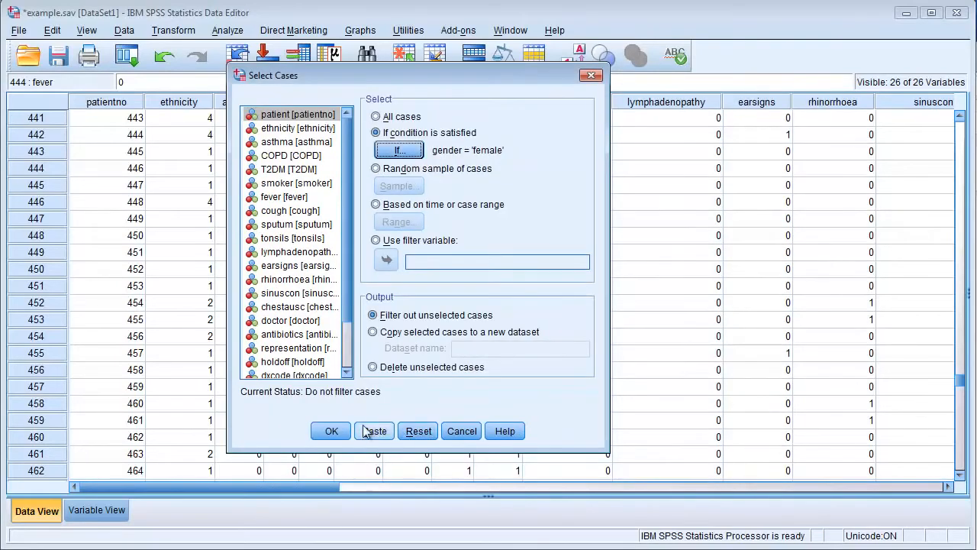
click(332, 431)
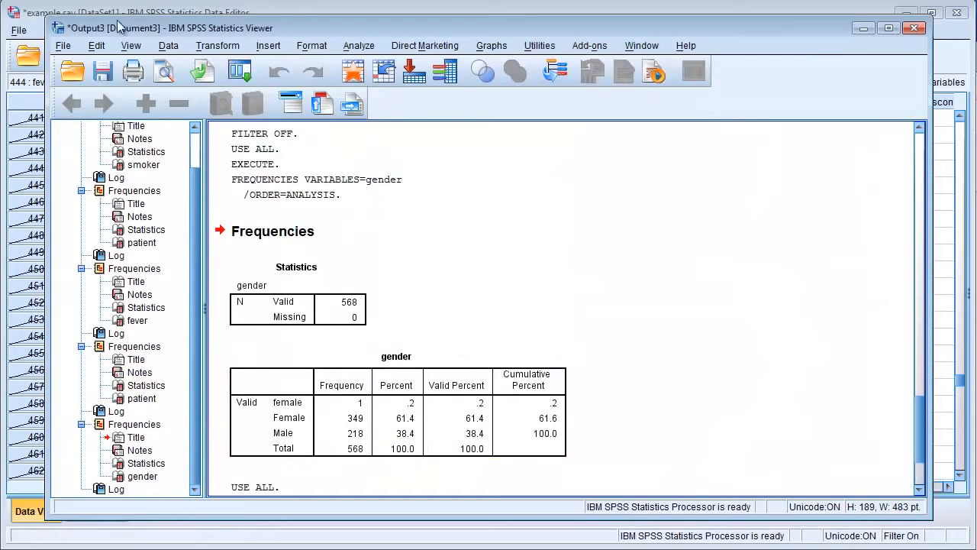
Step: Run a Frequencies analysis on the patient variable instead of gender to identify the case matching the female filter
click(280, 13)
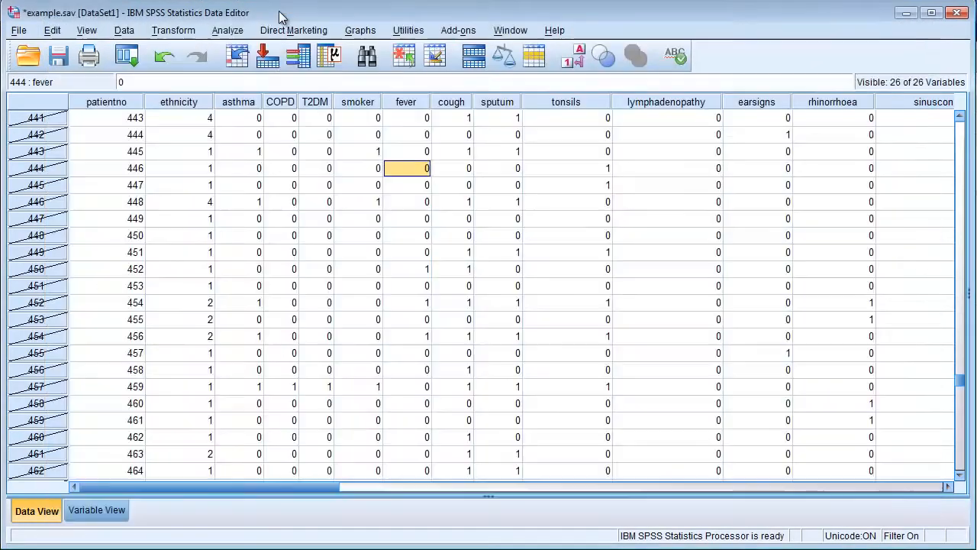
click(233, 35)
mouse_move(243, 67)
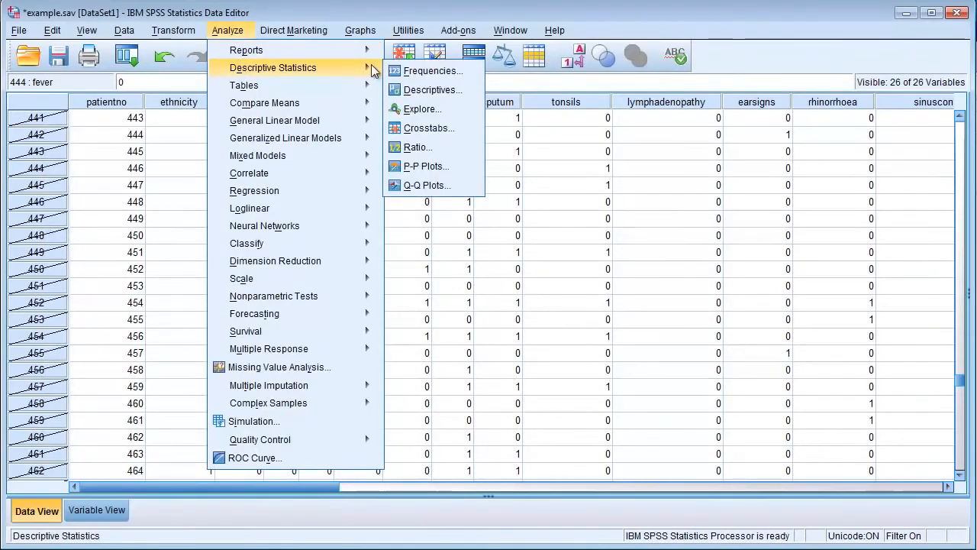
click(398, 71)
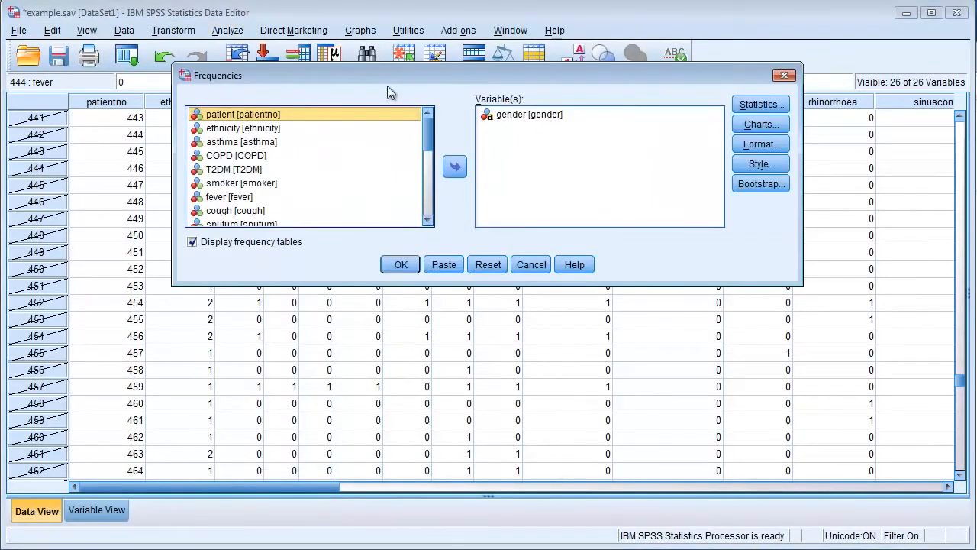
double_click(500, 115)
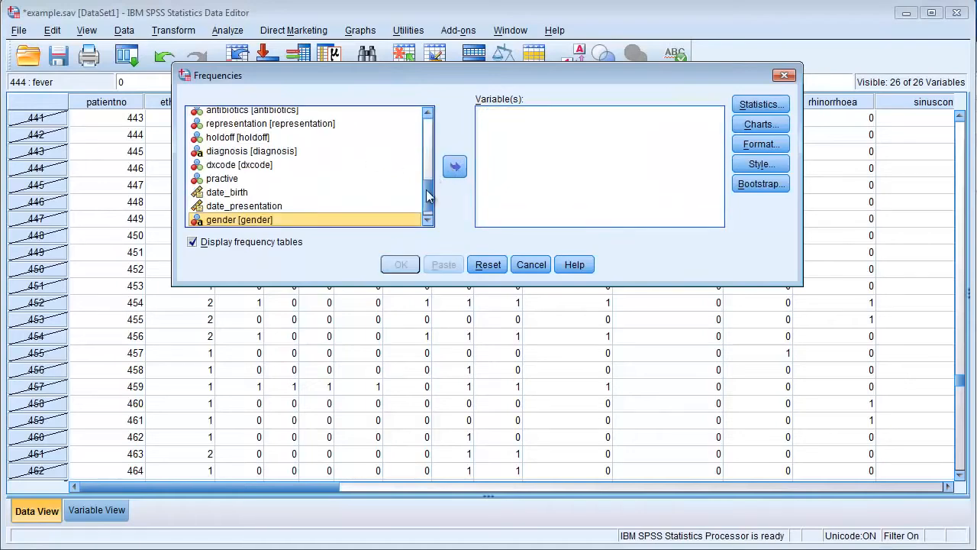
drag(428, 196, 428, 131)
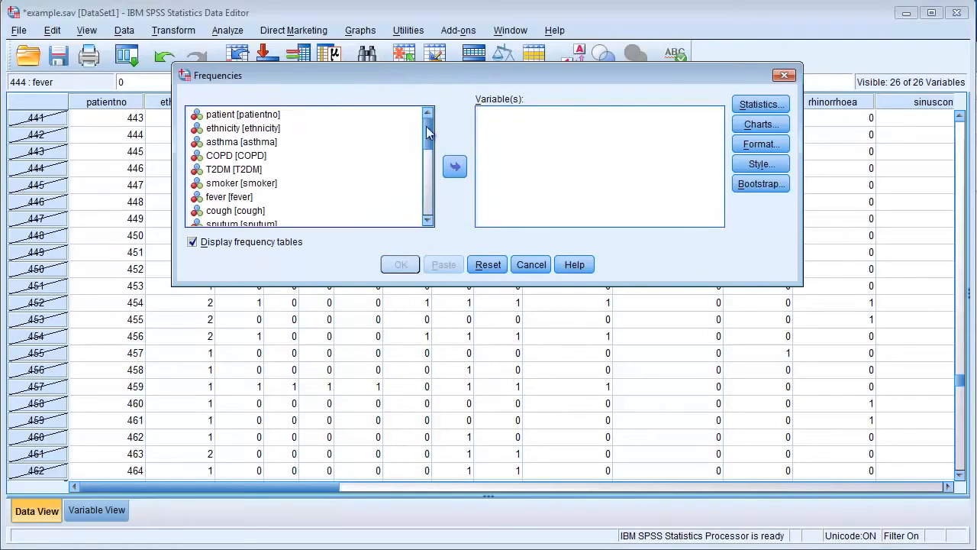
click(224, 115)
click(456, 169)
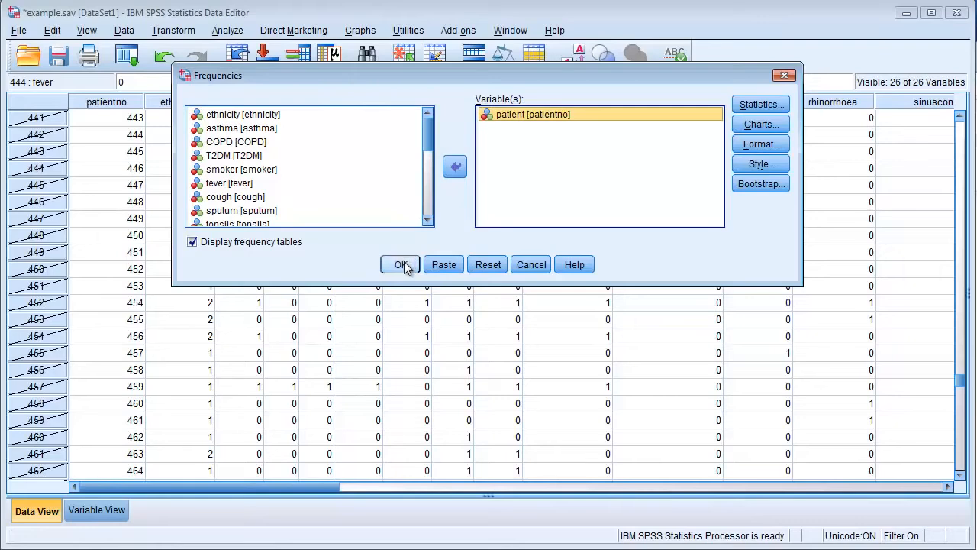
click(401, 264)
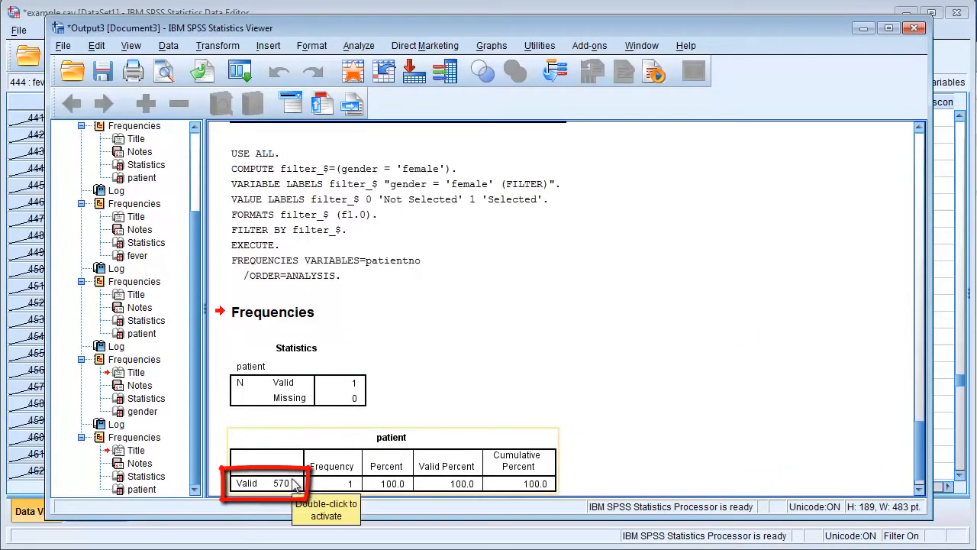
Step: Locate the only unfiltered case, row 568, in the Data Editor and correct its gender value to Female
click(297, 14)
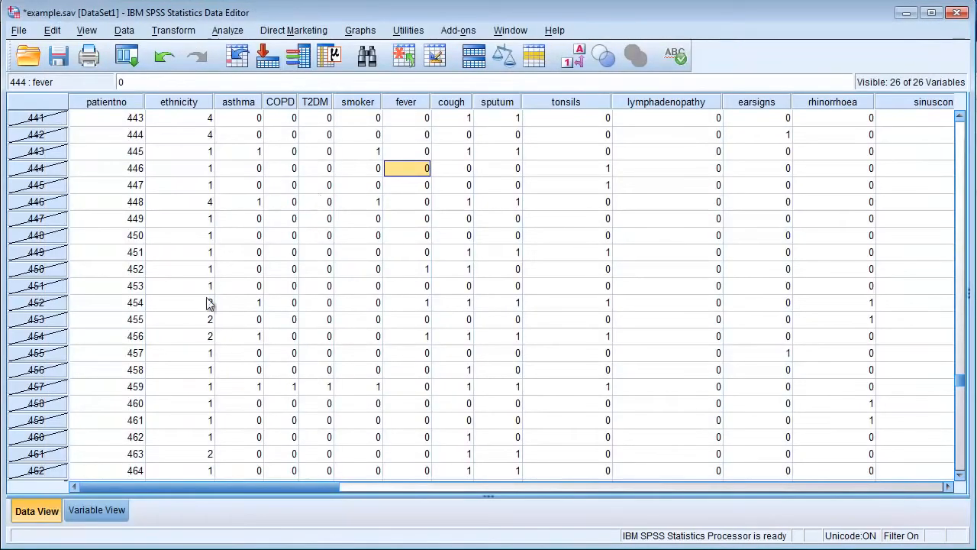
drag(963, 384, 962, 451)
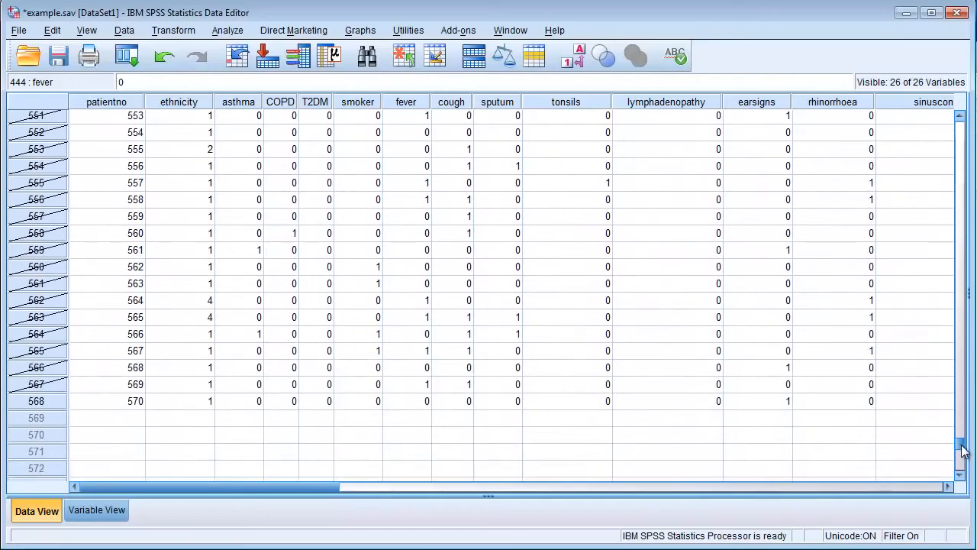
click(58, 403)
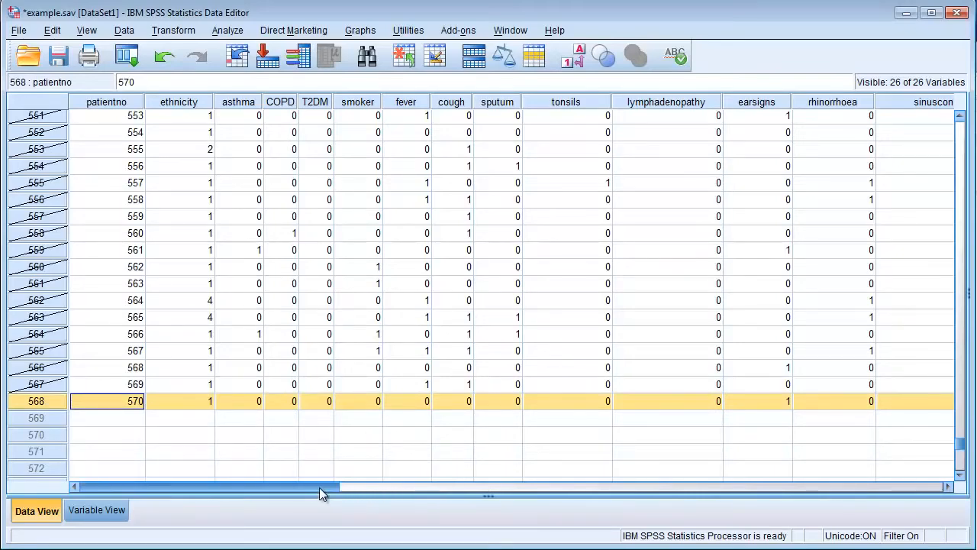
mouse_move(319, 487)
mouse_down()
mouse_move(520, 494)
mouse_move(783, 476)
mouse_up()
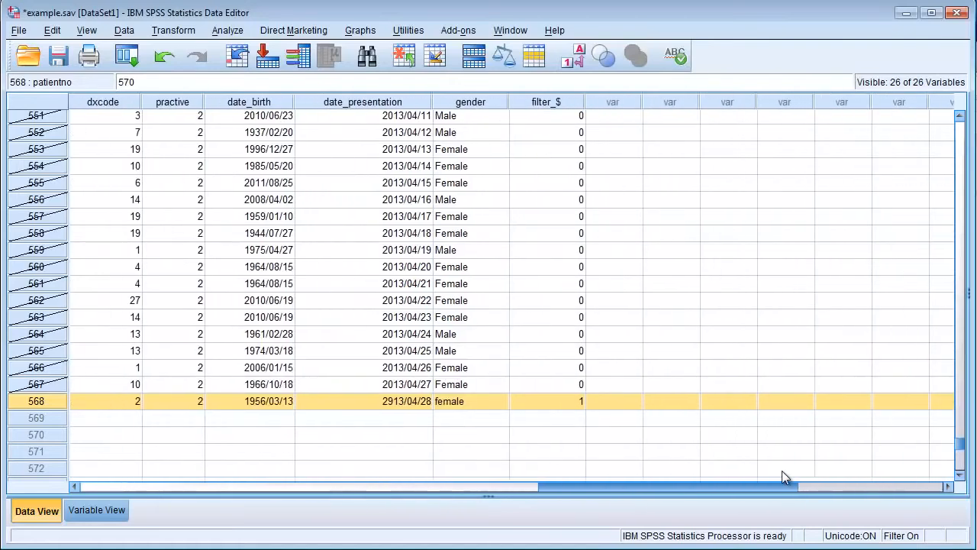
click(459, 410)
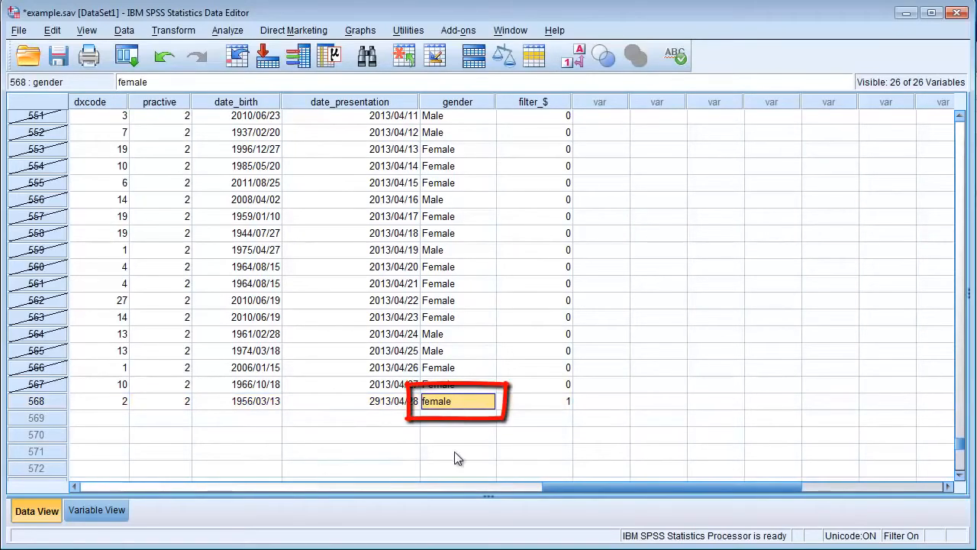
text(Female)
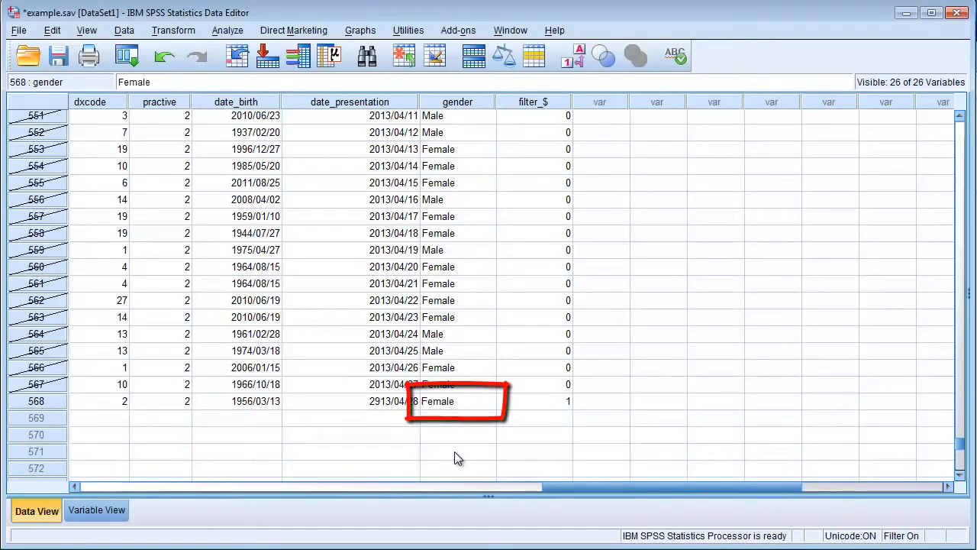
key(Up)
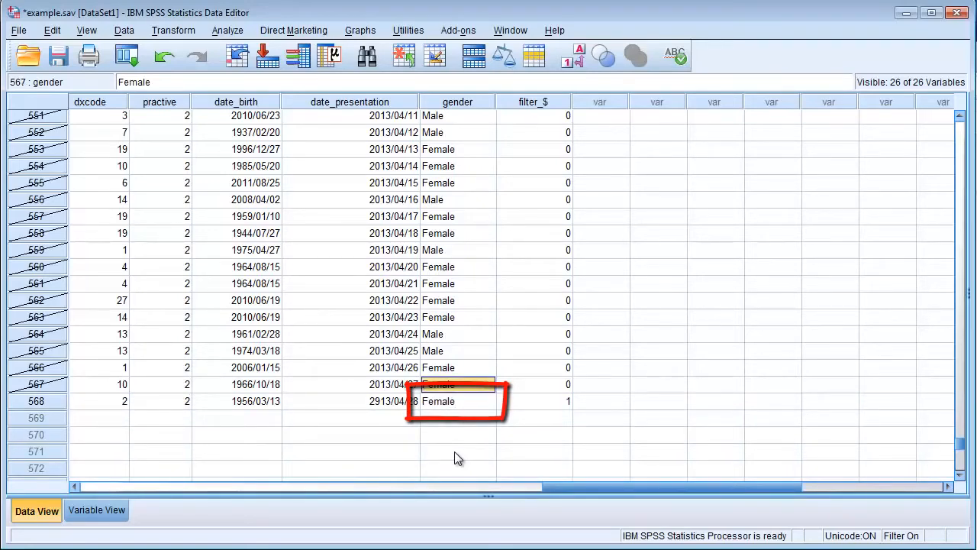
Step: Turn off the gender = 'female' filter by setting Select Cases back to all cases, leaving its condition unedited
click(123, 34)
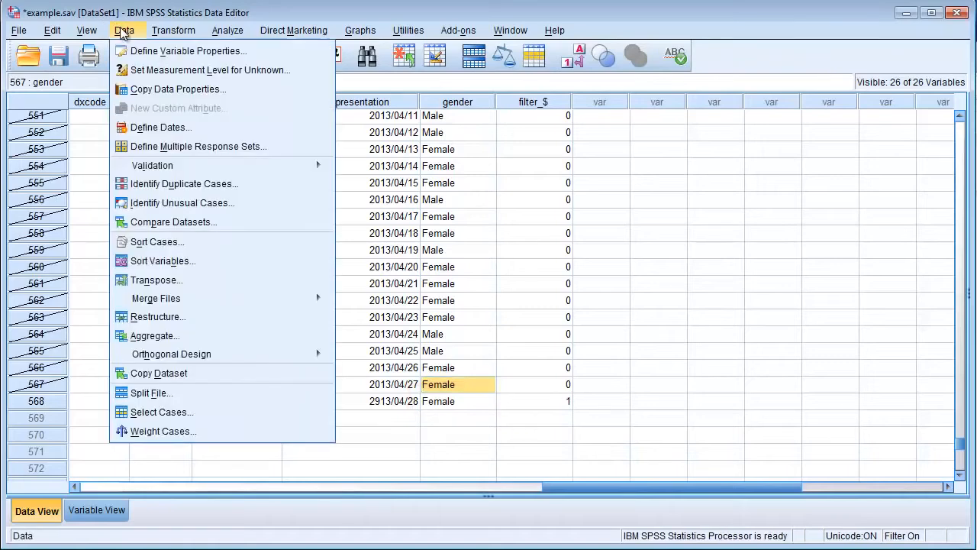
click(149, 406)
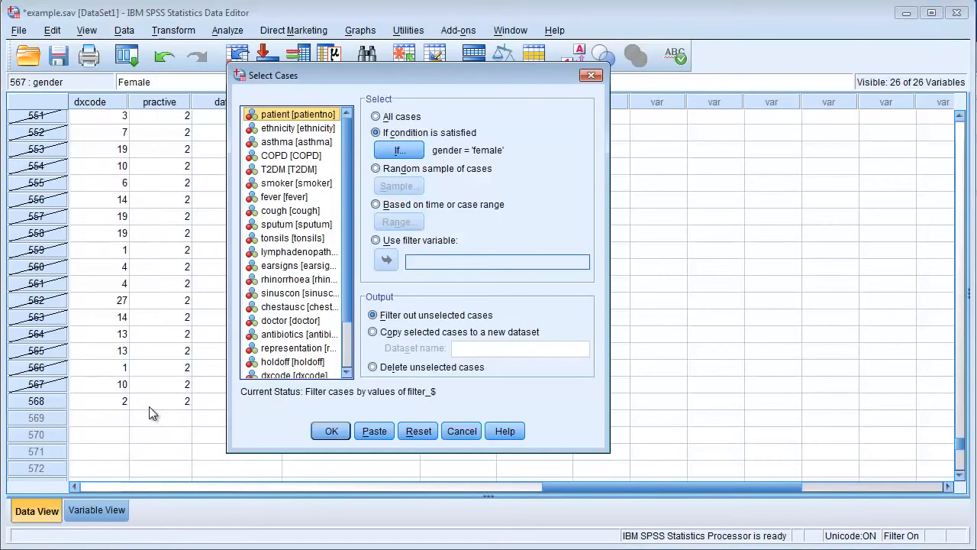
click(400, 150)
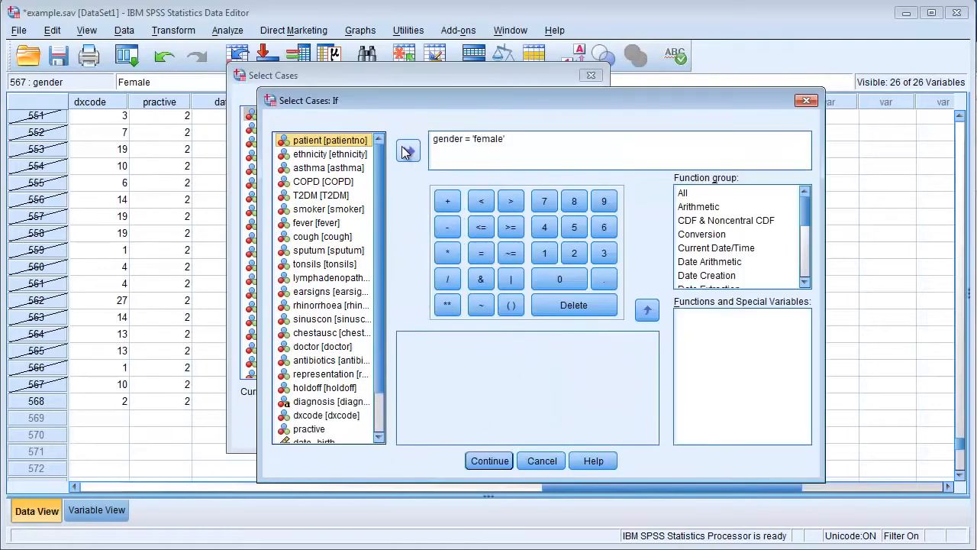
click(474, 140)
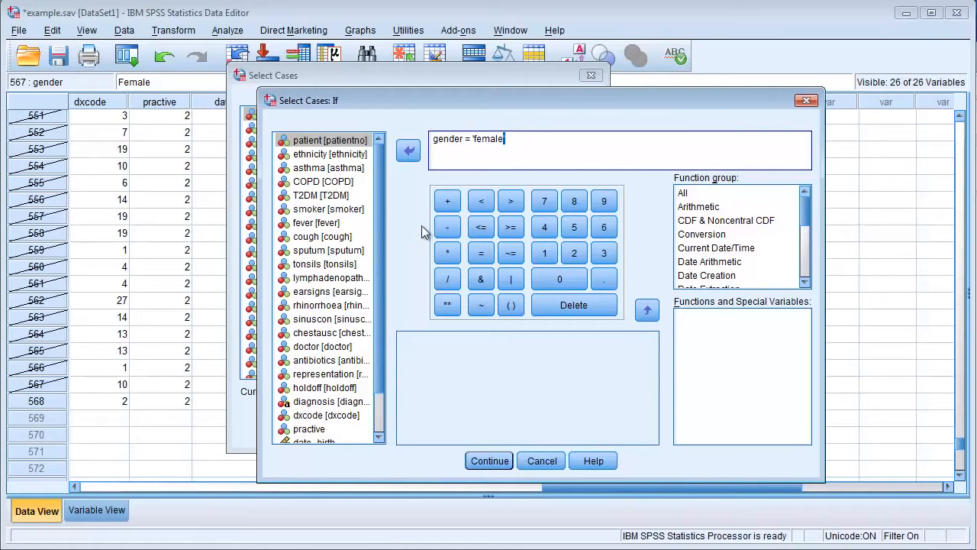
text(')
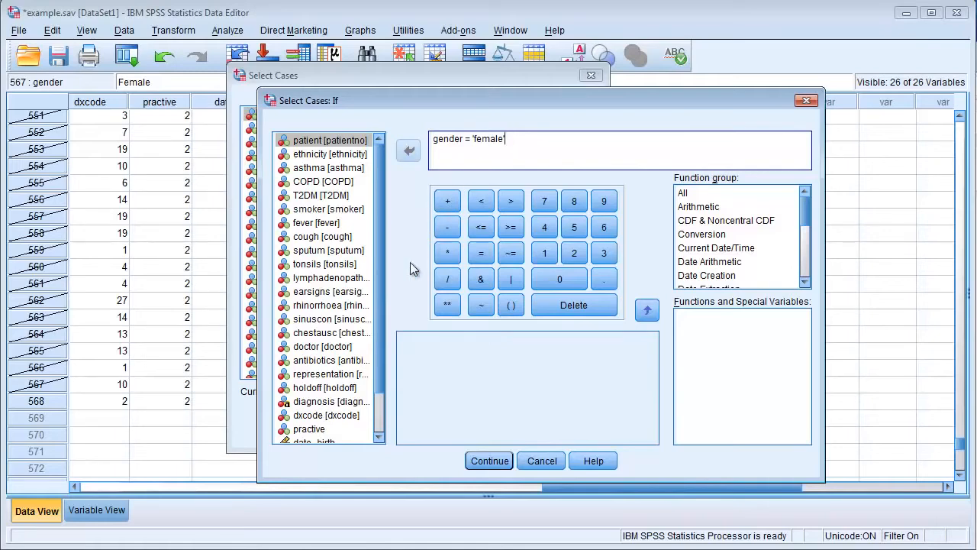
click(530, 463)
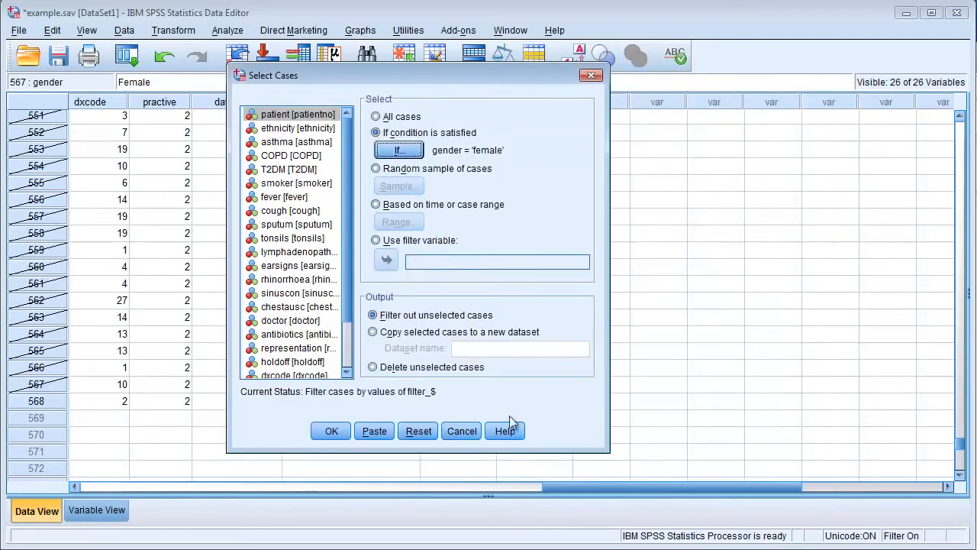
click(375, 117)
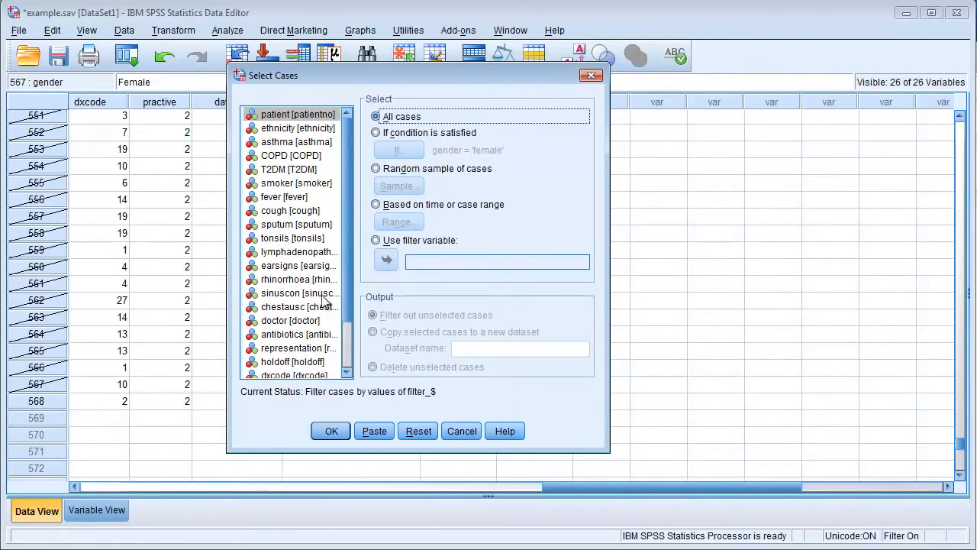
click(331, 432)
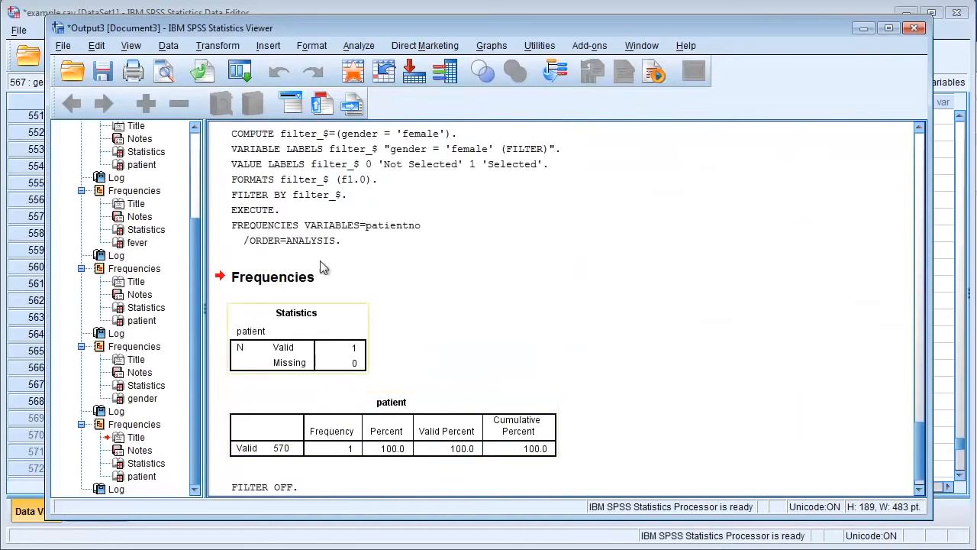
Step: Rerun the Frequencies analysis on gender instead of patient and check its table for leftover inconsistent spellings
click(293, 15)
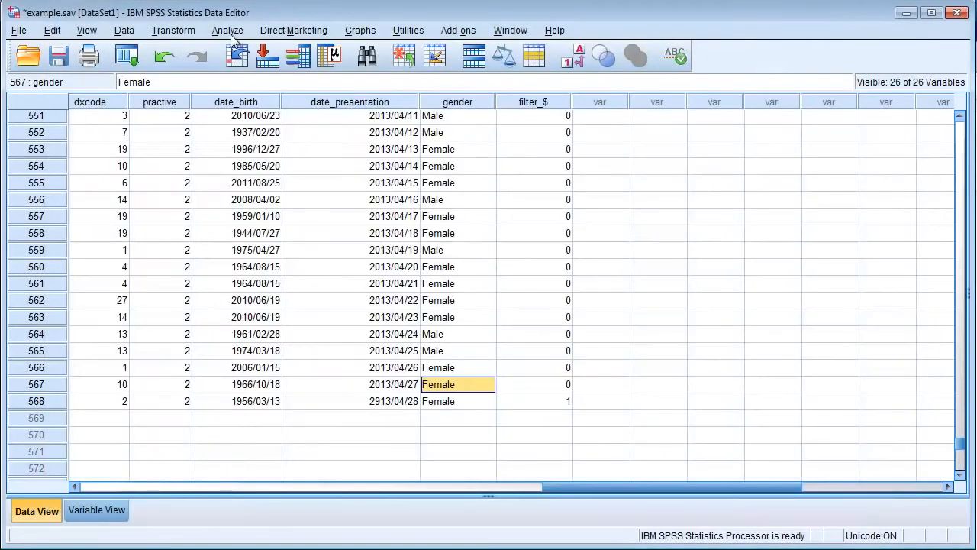
click(227, 30)
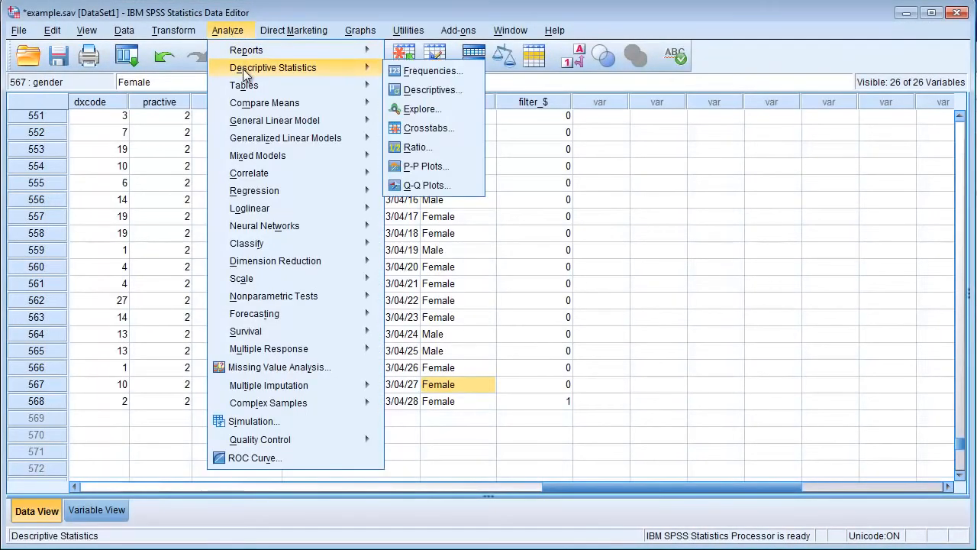
mouse_move(329, 66)
click(416, 71)
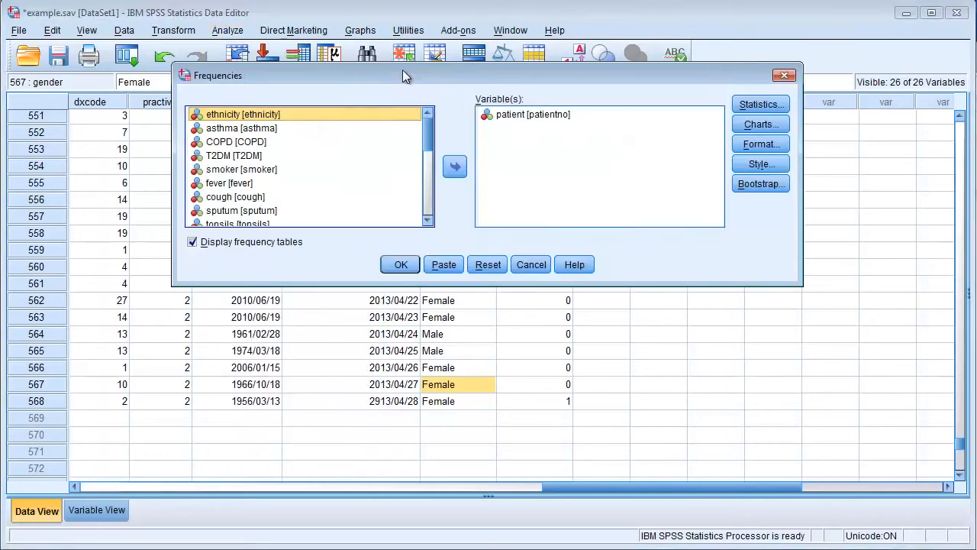
click(507, 116)
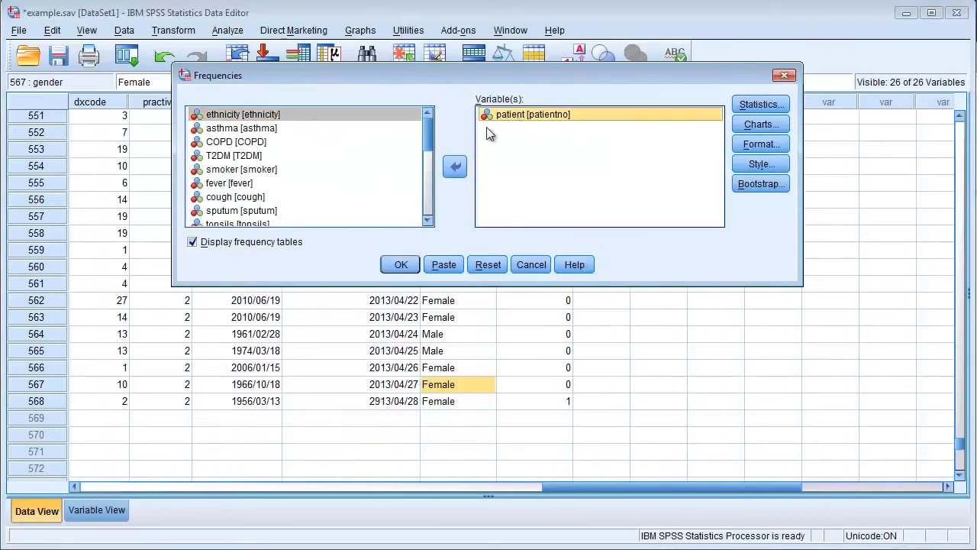
click(455, 166)
drag(428, 133, 432, 219)
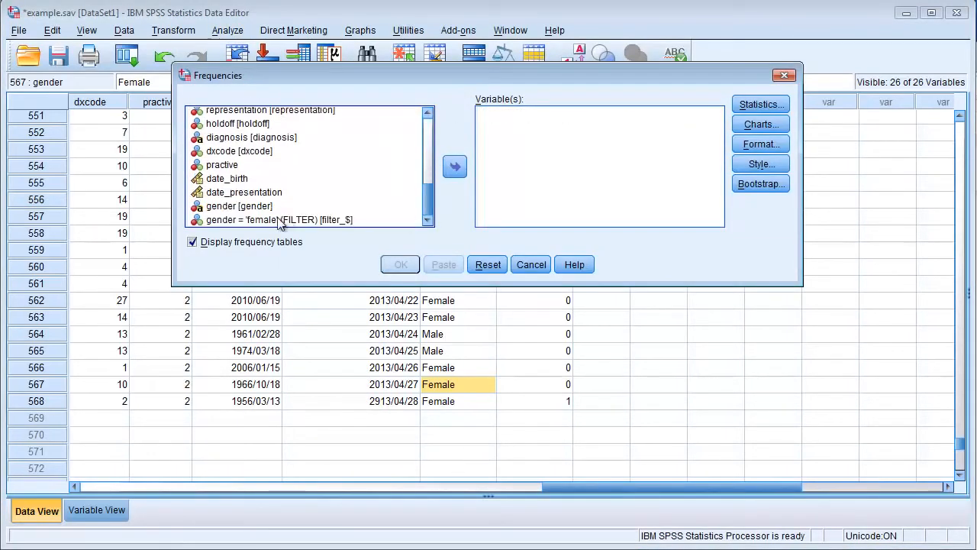
click(261, 209)
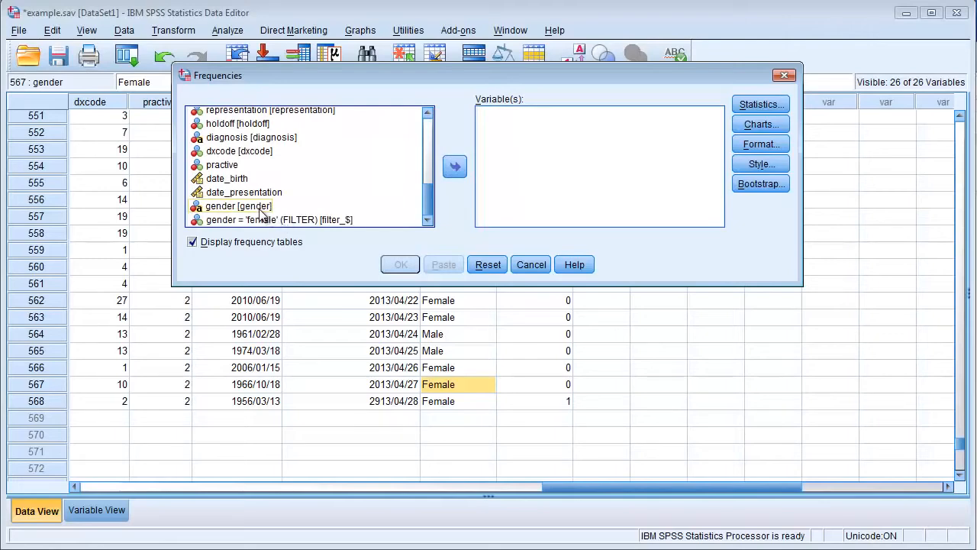
click(260, 210)
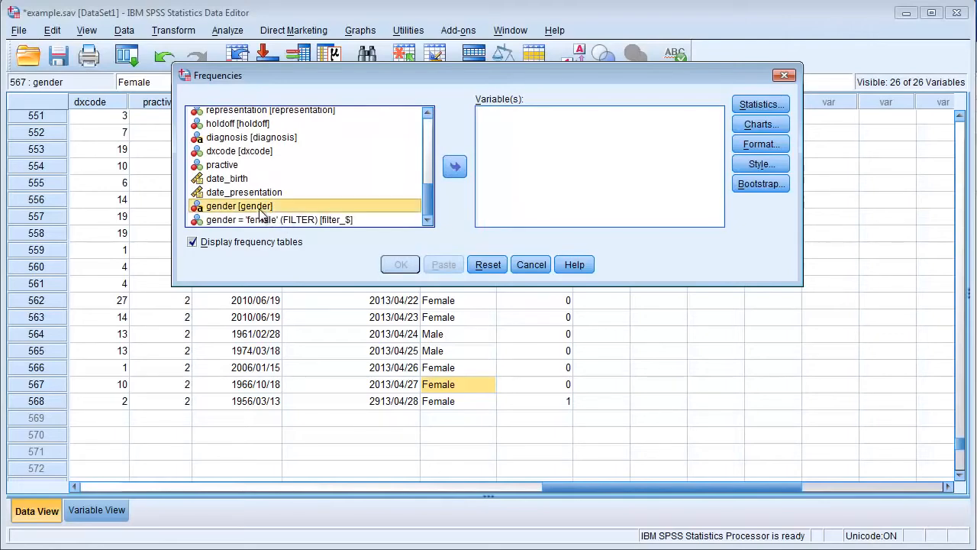
click(455, 166)
click(409, 262)
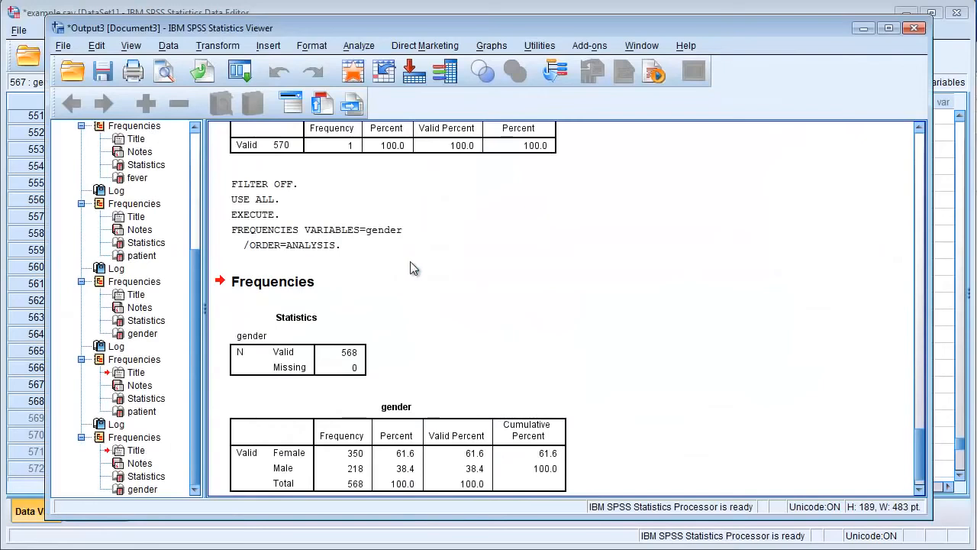
scroll(571, 288, down, 1)
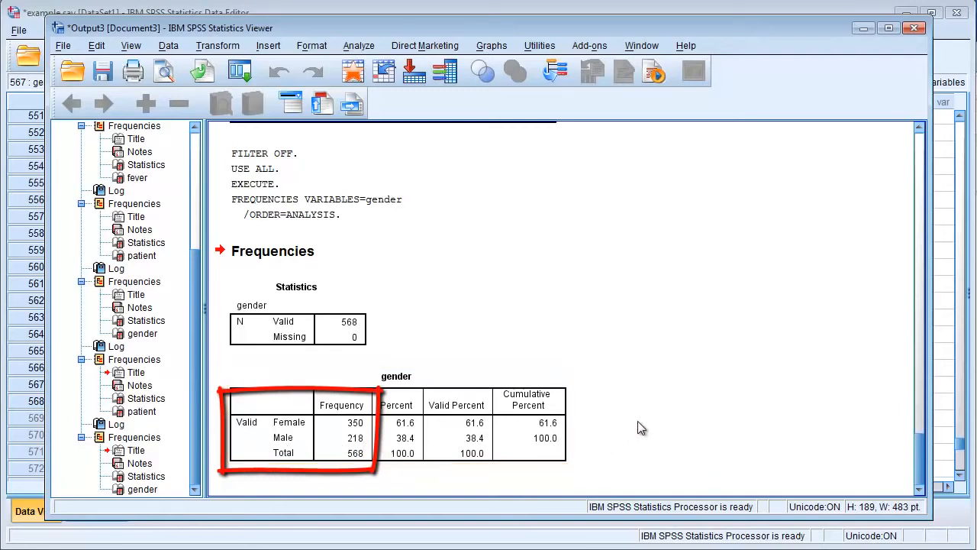
Step: Run a Frequencies analysis on date_birth instead of gender
click(426, 17)
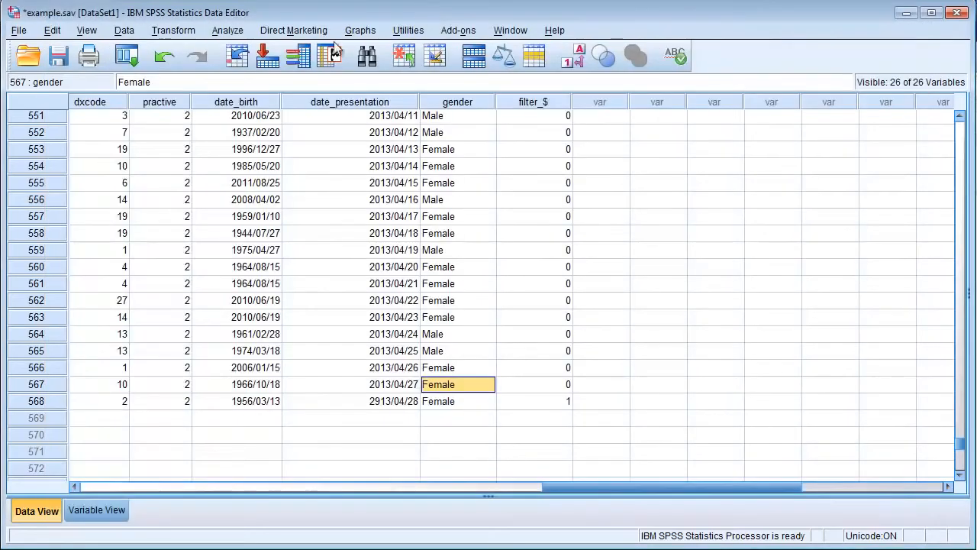
click(226, 34)
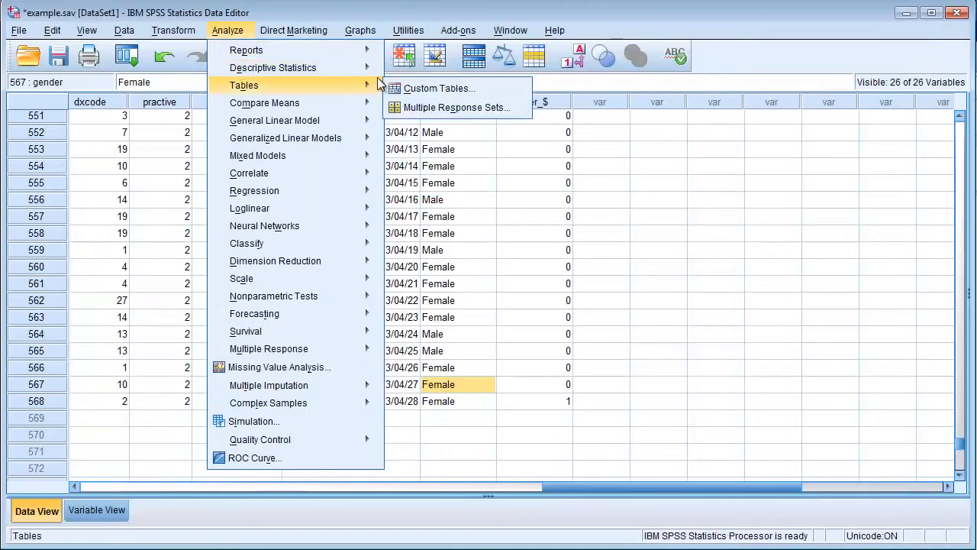
mouse_move(364, 77)
click(404, 68)
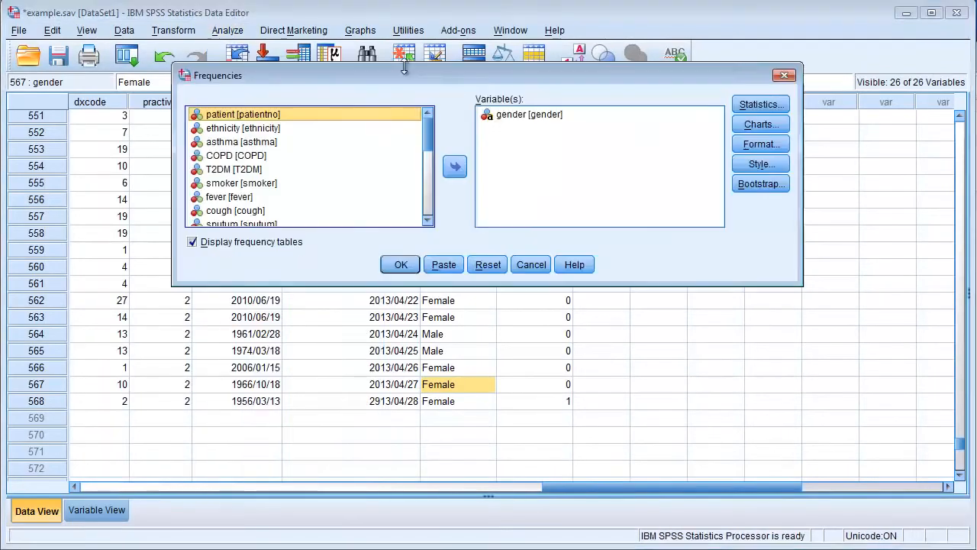
click(508, 114)
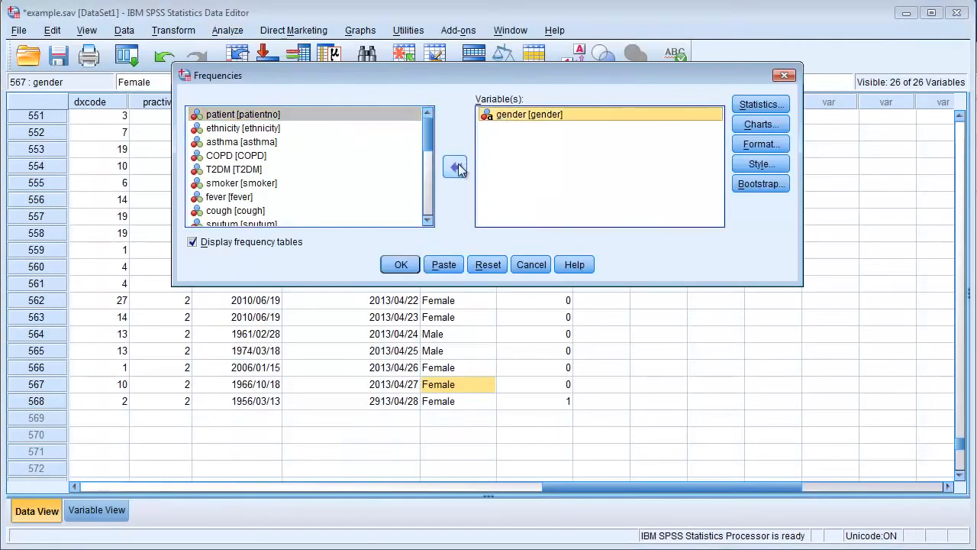
click(456, 166)
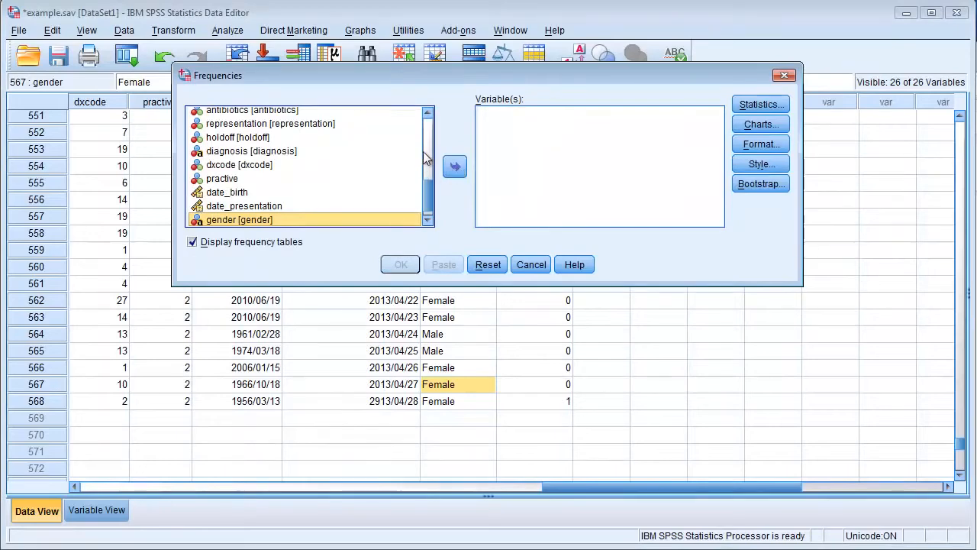
click(244, 197)
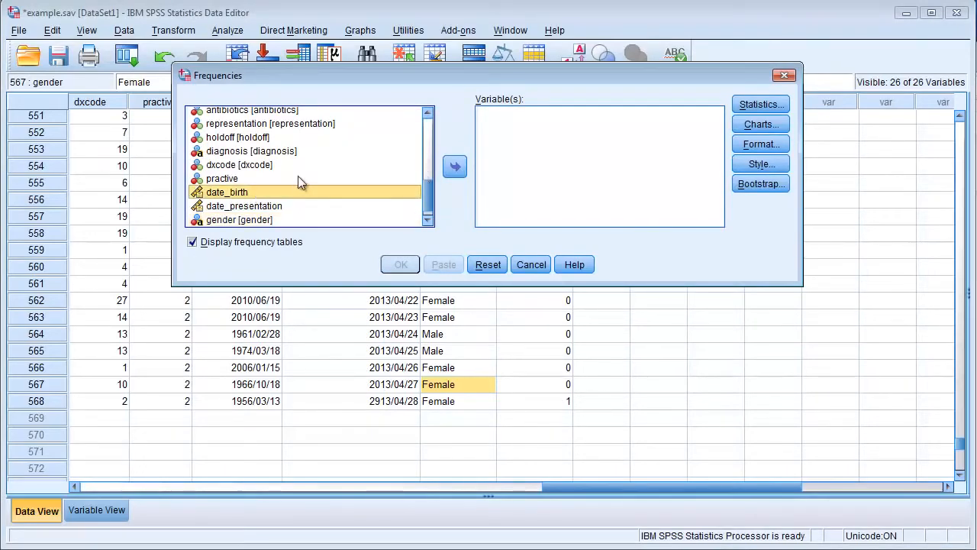
click(455, 166)
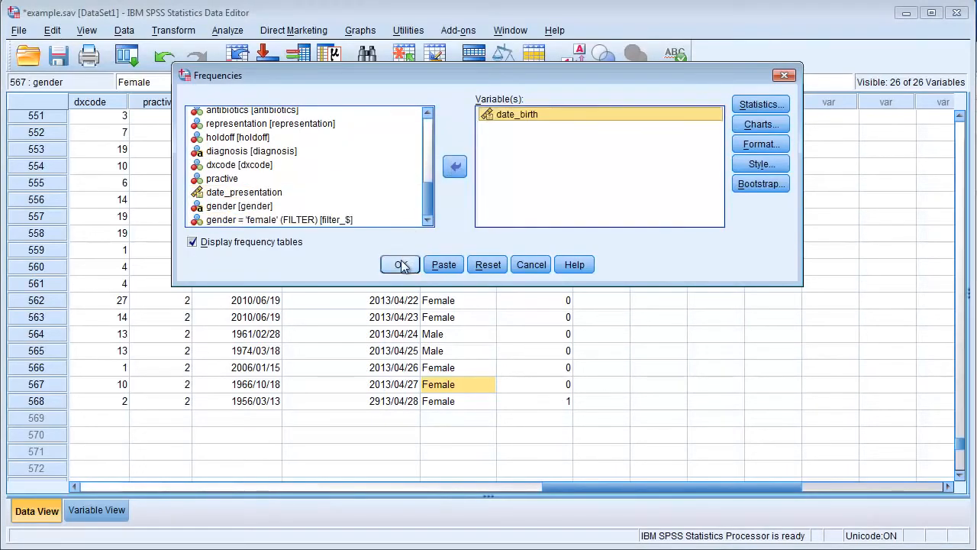
click(401, 264)
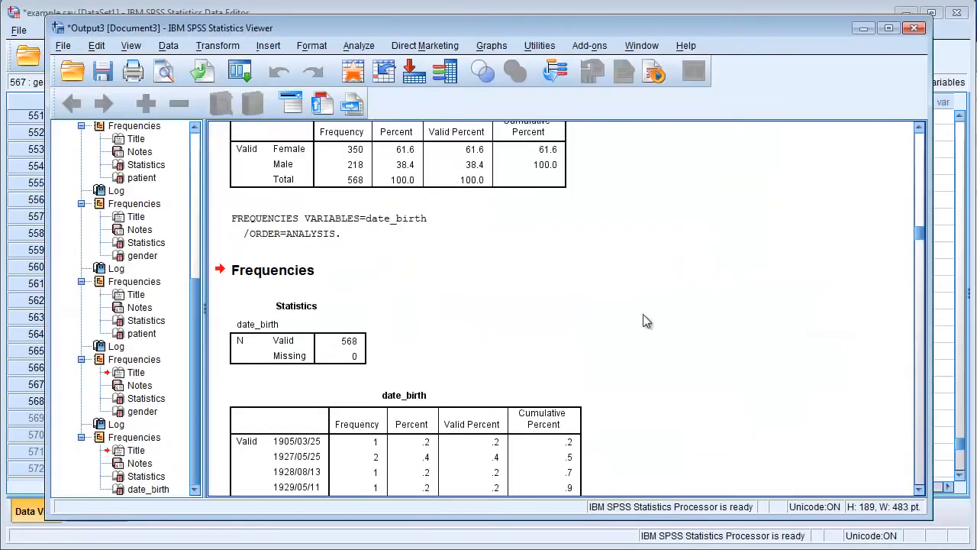
Step: Examine the date_birth frequency table from its earliest to its latest dates for implausible entries
scroll(777, 368, down, 3)
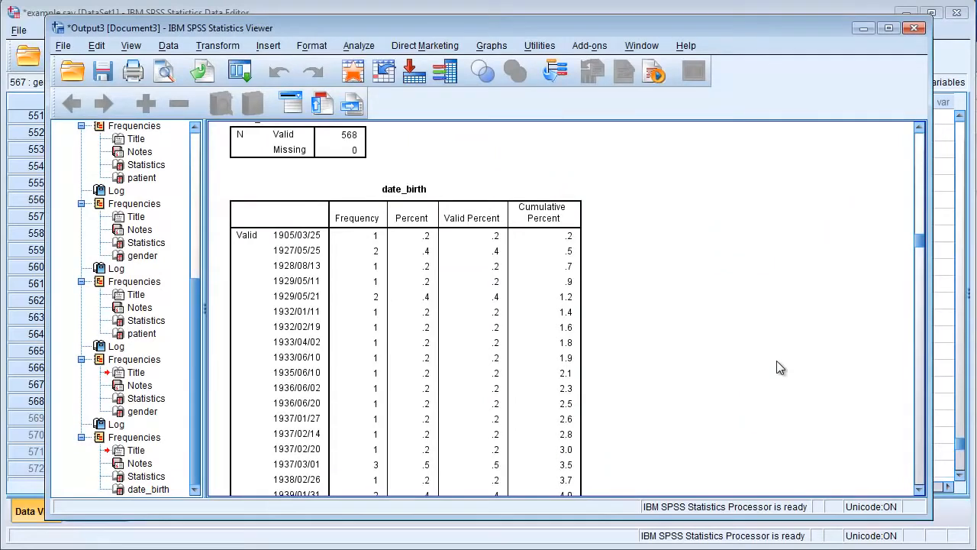
click(284, 244)
scroll(716, 232, down, 10)
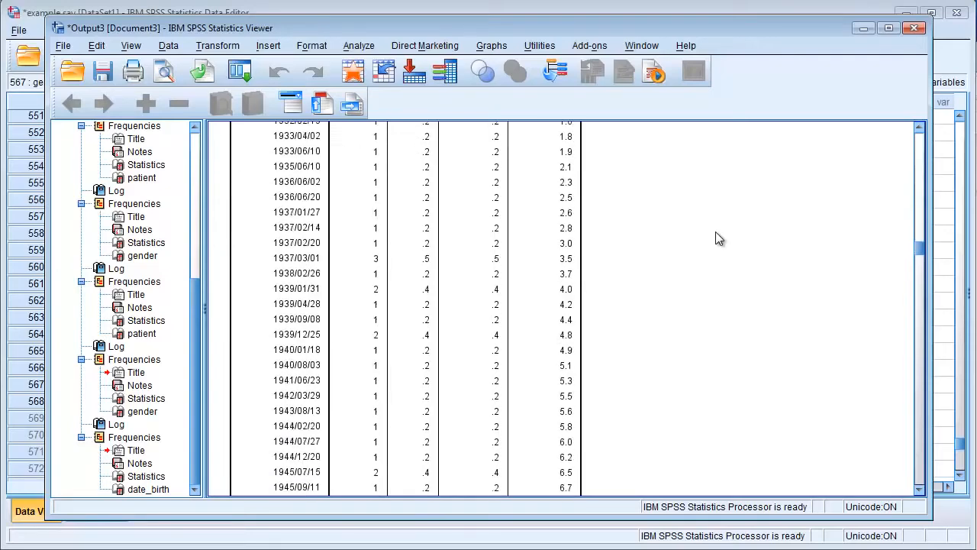
scroll(716, 233, down, 15)
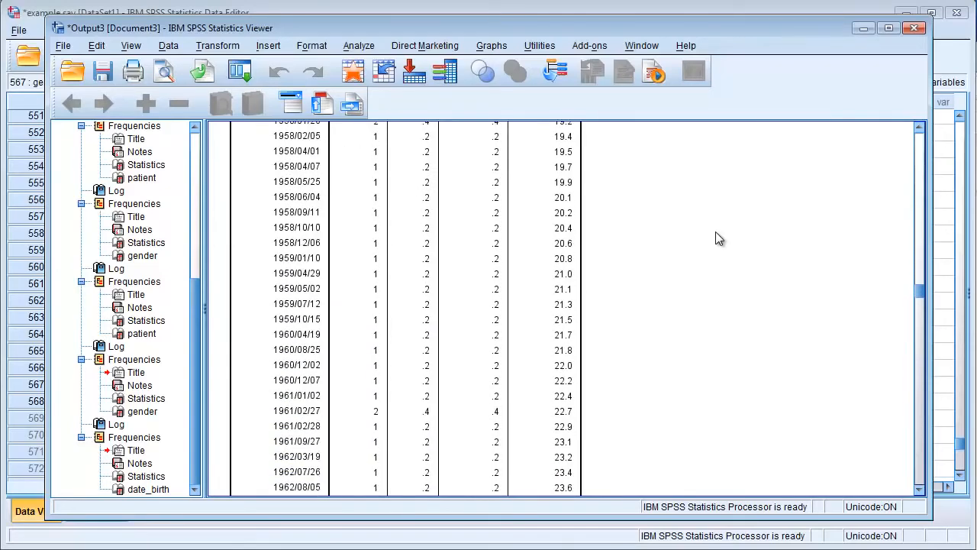
scroll(715, 238, down, 15)
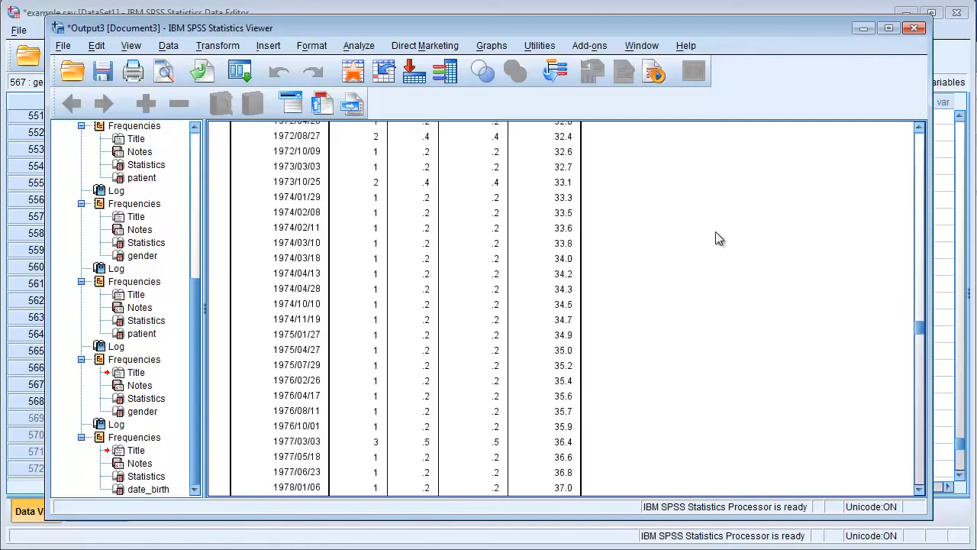
scroll(715, 232, down, 20)
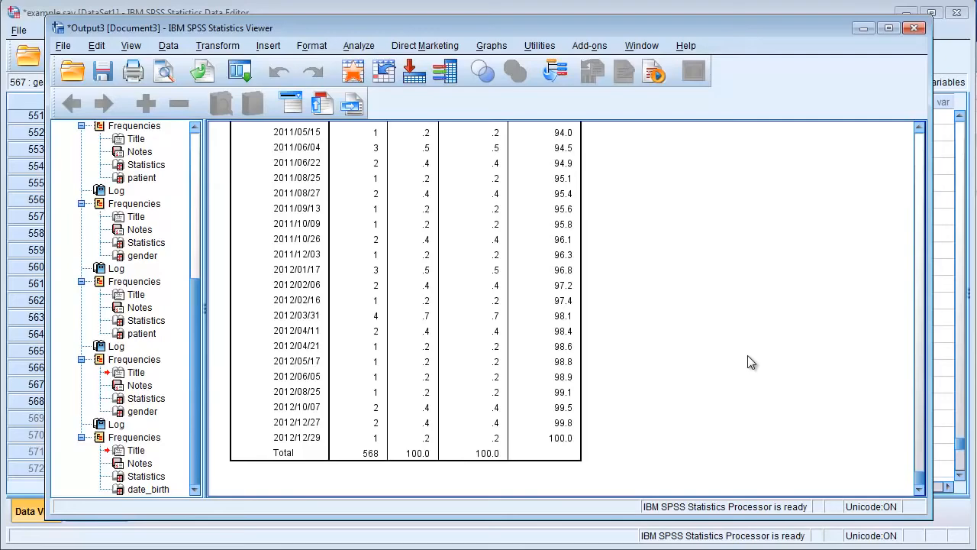
scroll(748, 355, up, 20)
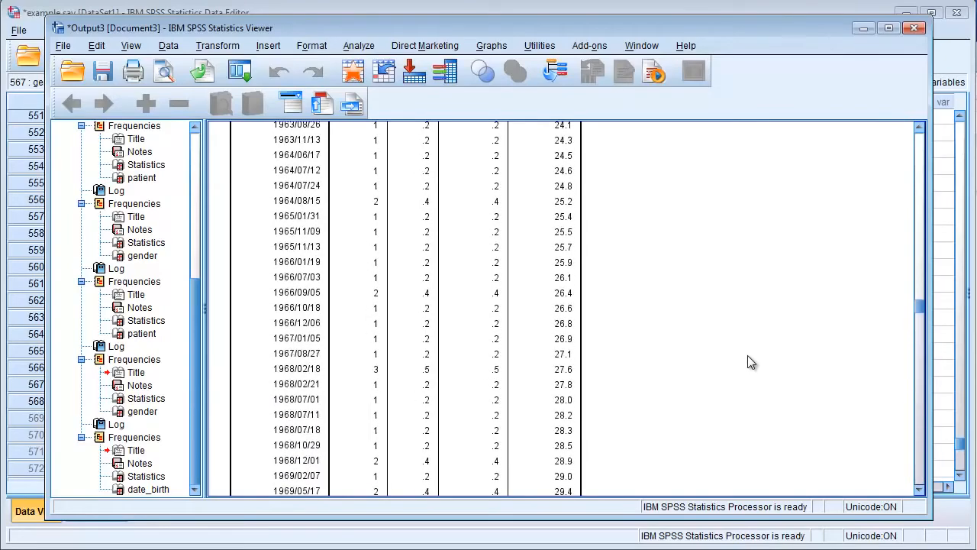
scroll(747, 355, up, 20)
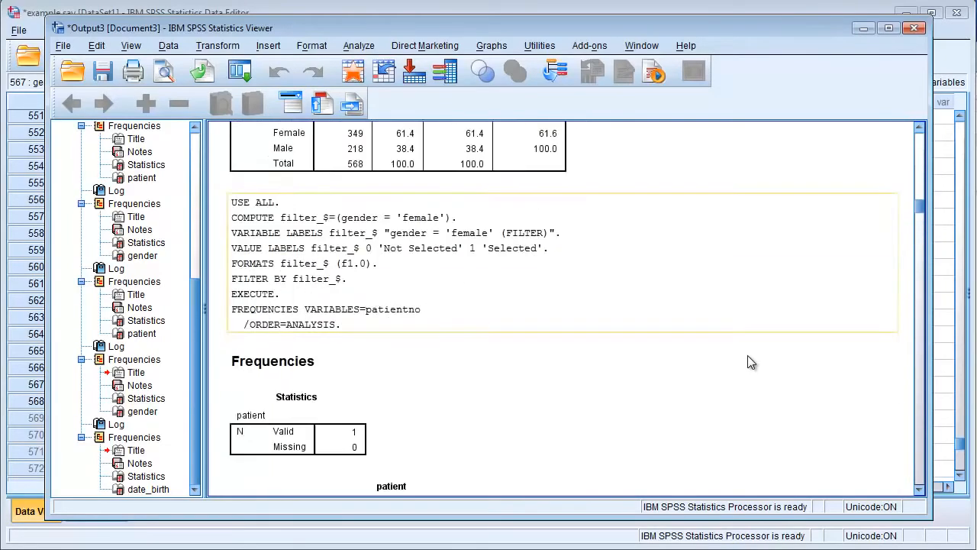
scroll(747, 355, down, 10)
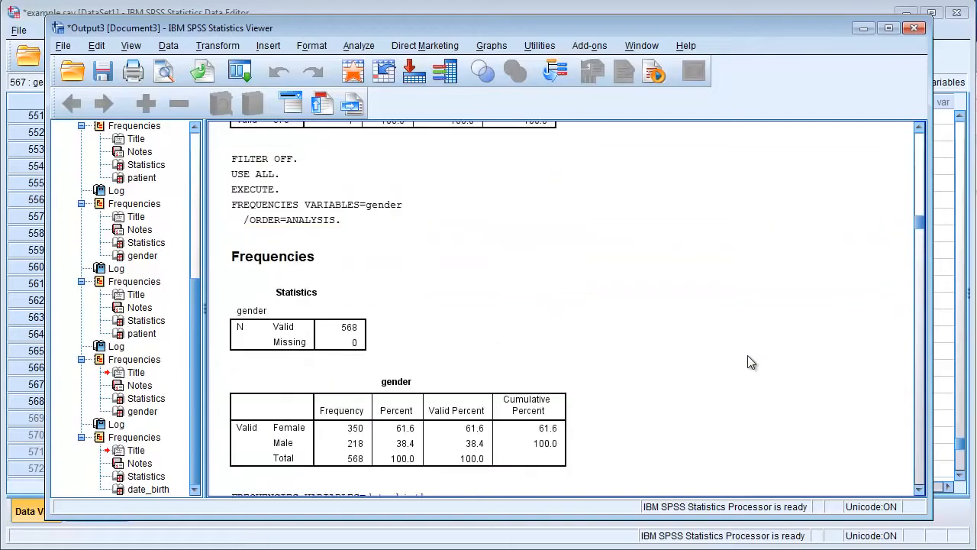
Step: Rerun the Frequencies analysis on date_birth with the minimum and maximum statistics included
click(356, 46)
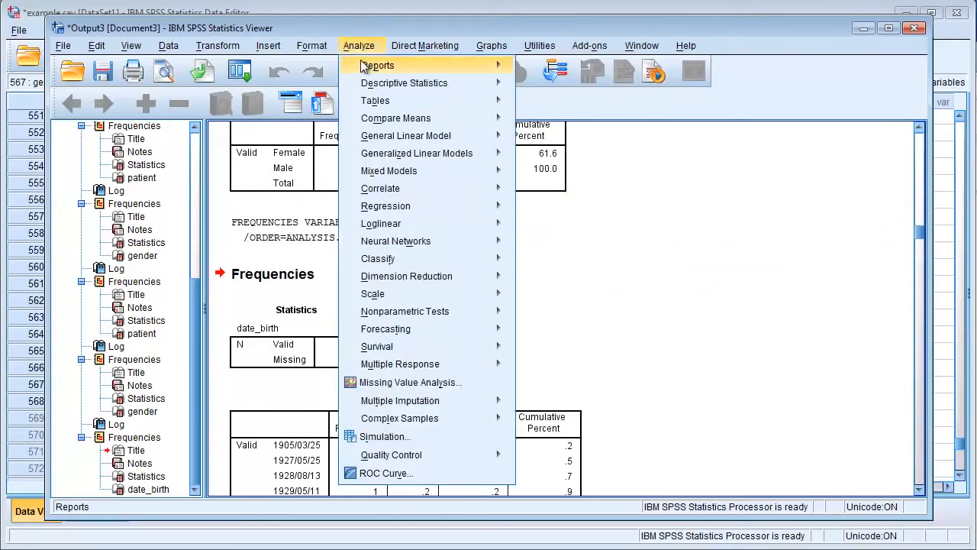
mouse_move(503, 92)
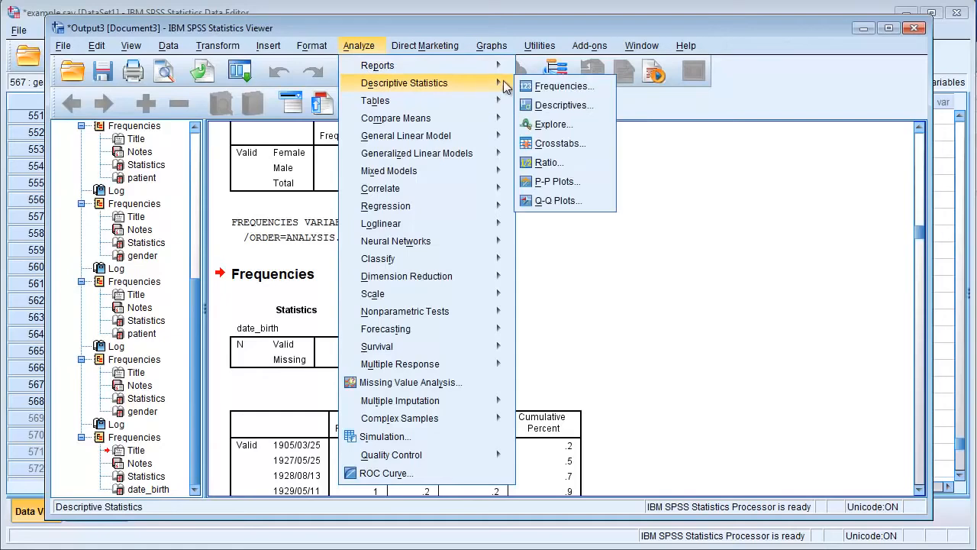
click(544, 87)
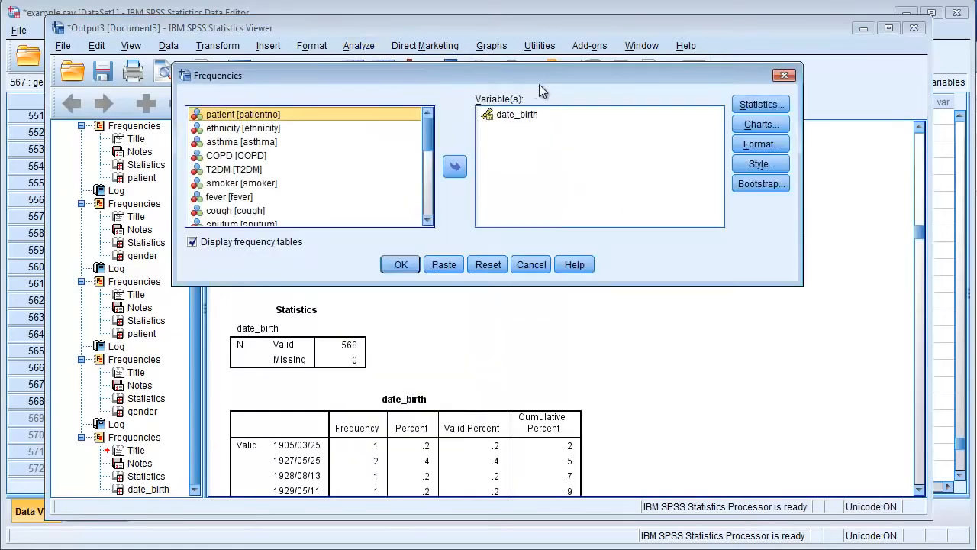
click(753, 105)
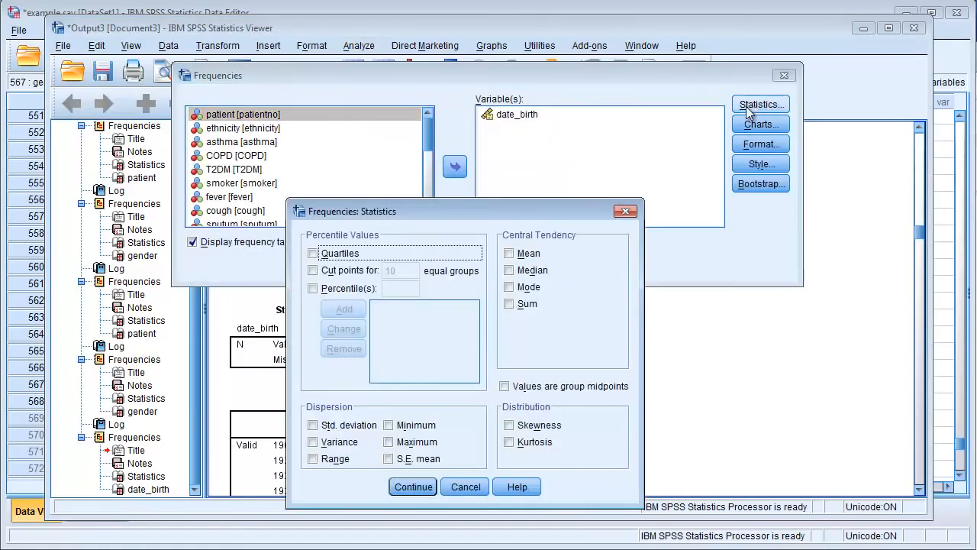
click(388, 441)
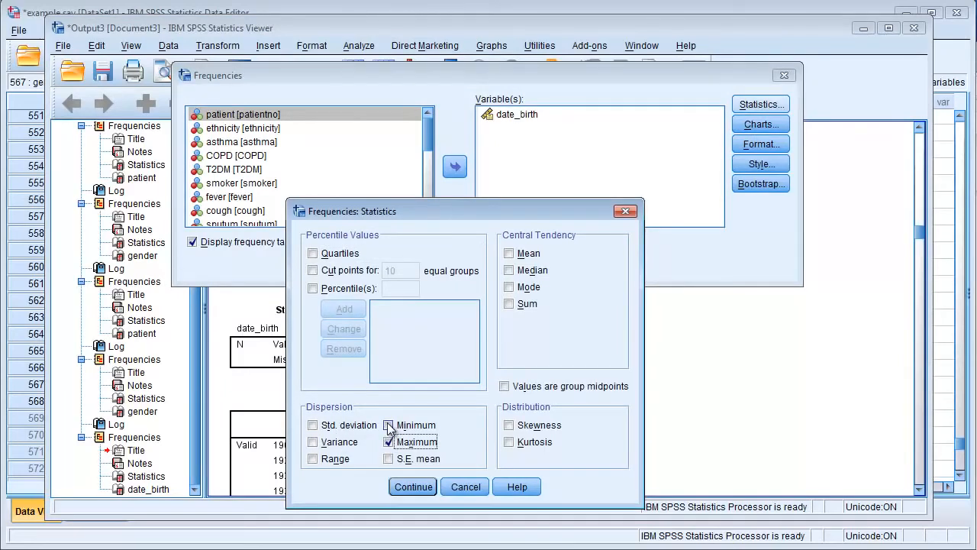
click(388, 425)
click(413, 487)
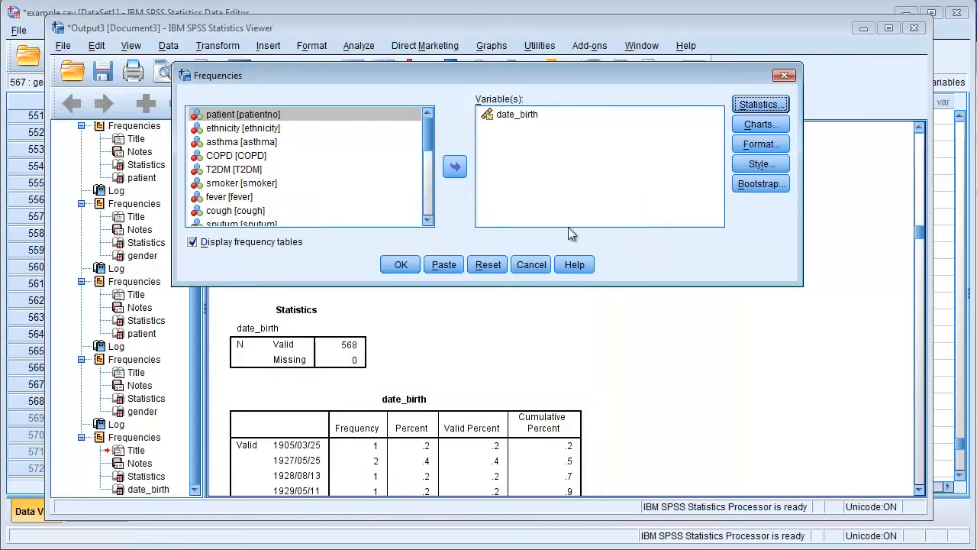
click(401, 264)
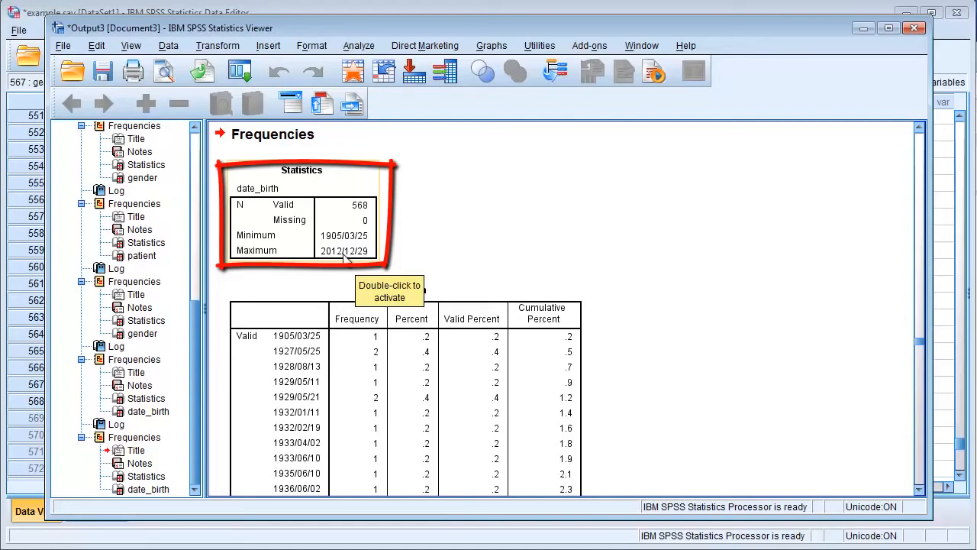
Step: Replace date_birth with date_presentation as the variable for the Frequencies analysis
click(307, 14)
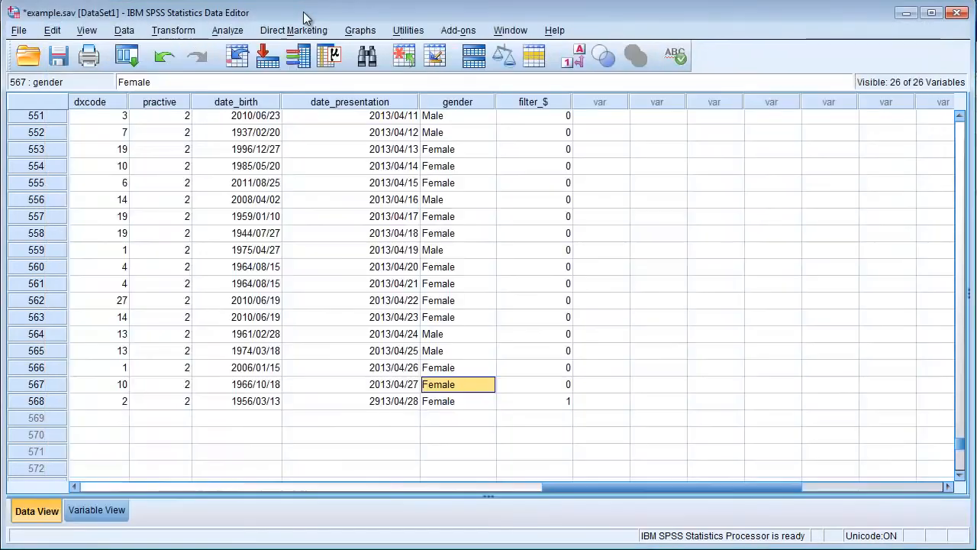
click(229, 31)
mouse_move(340, 81)
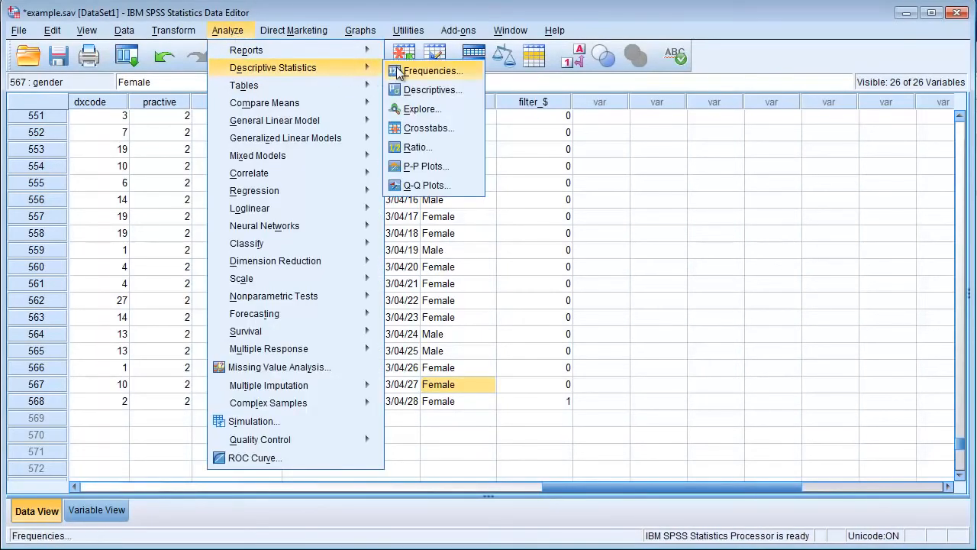
click(399, 69)
click(527, 115)
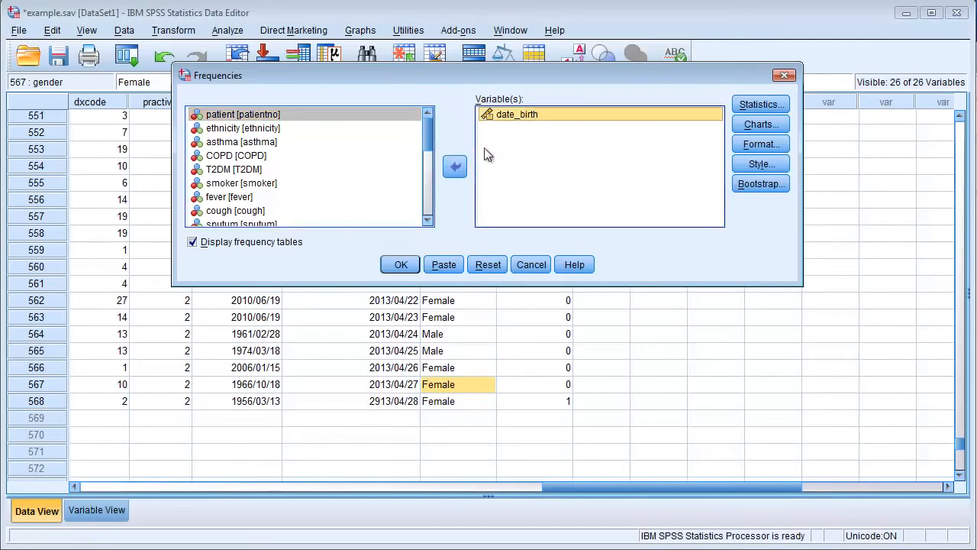
click(455, 166)
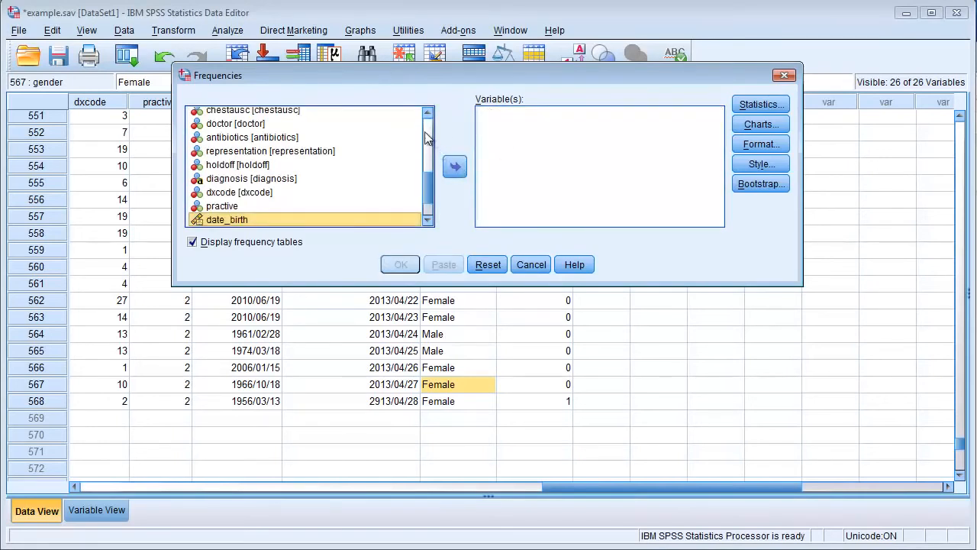
scroll(428, 180, down, 1)
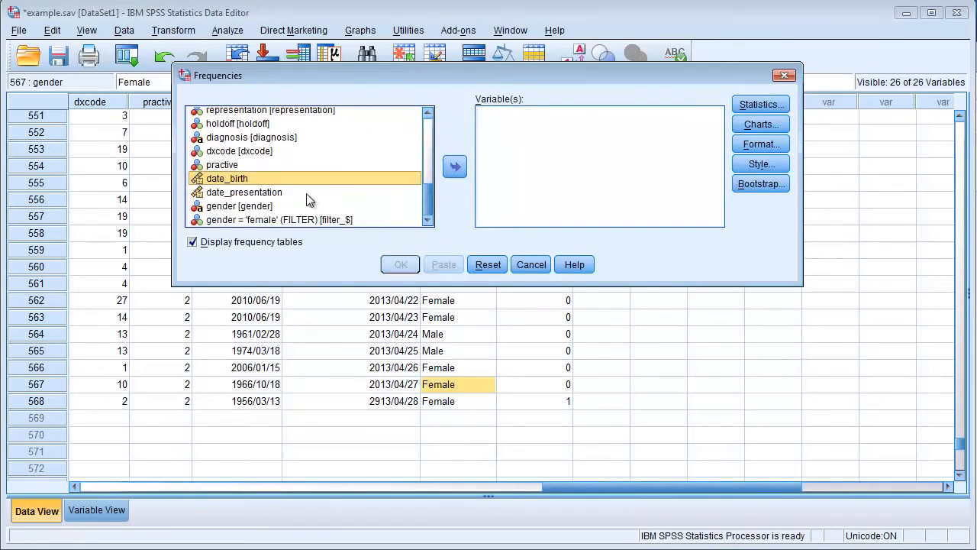
click(306, 192)
click(455, 167)
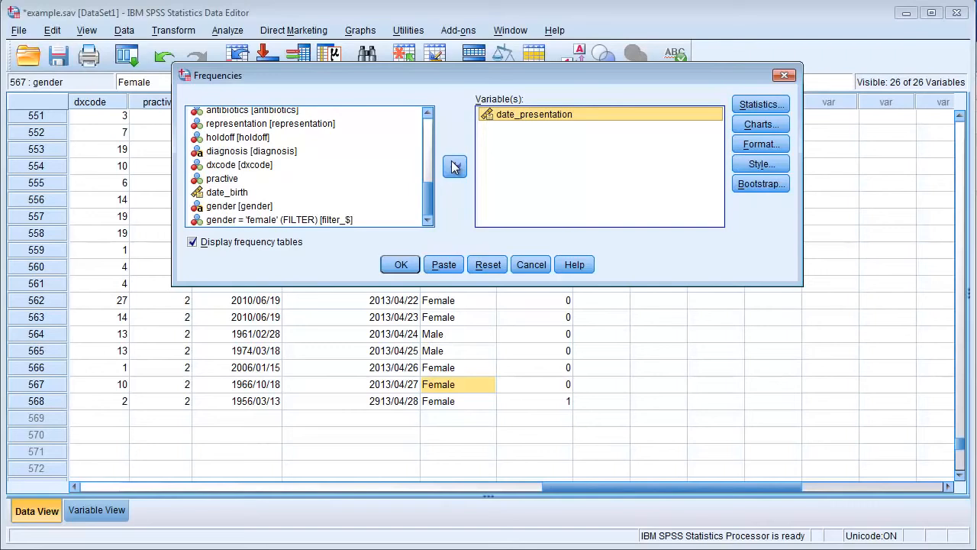
Step: Run the date_presentation frequencies with minimum and maximum statistics kept, and inspect the output down to the latest dates
click(742, 109)
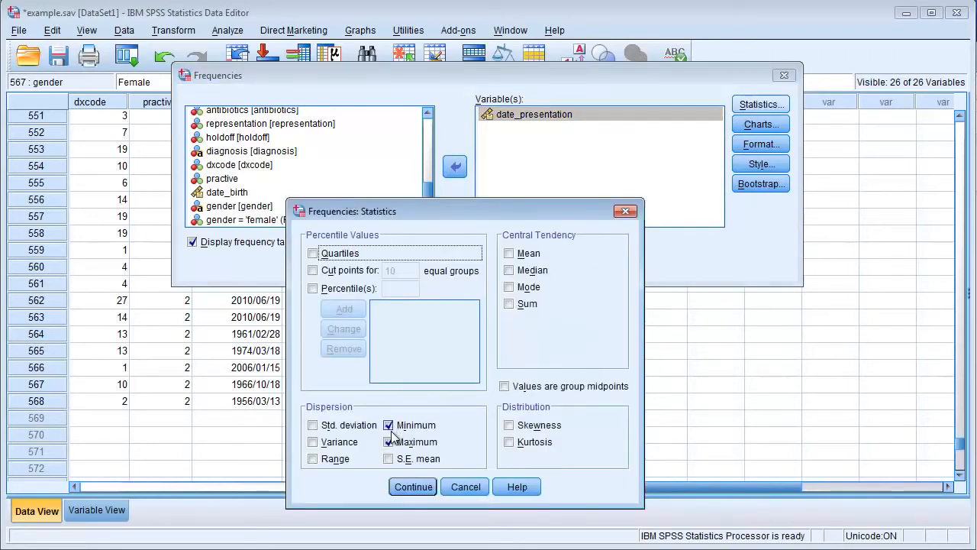
click(413, 486)
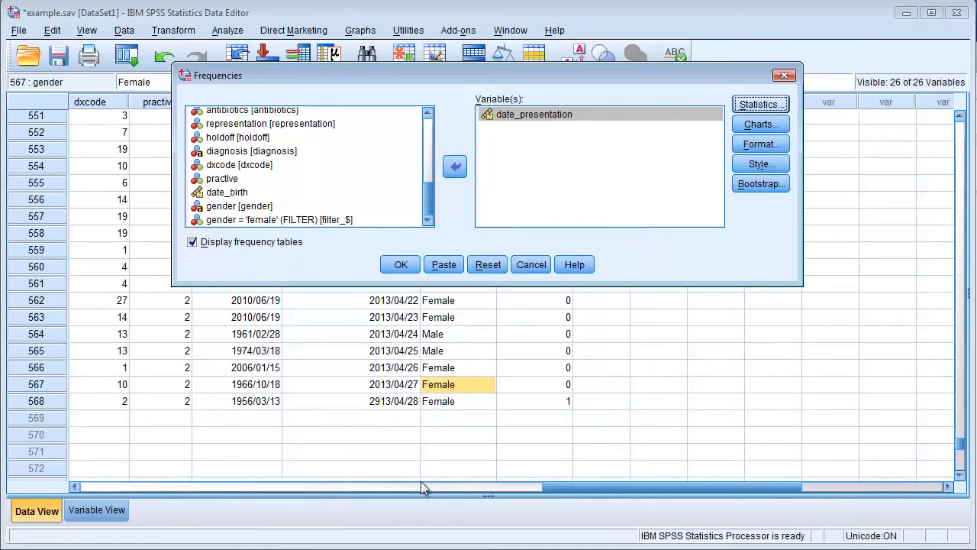
click(400, 265)
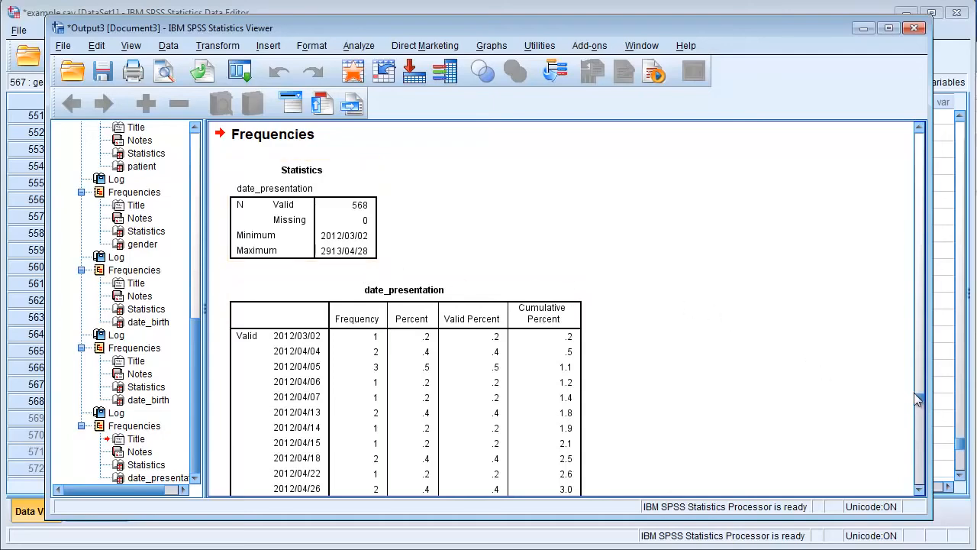
drag(917, 398, 909, 480)
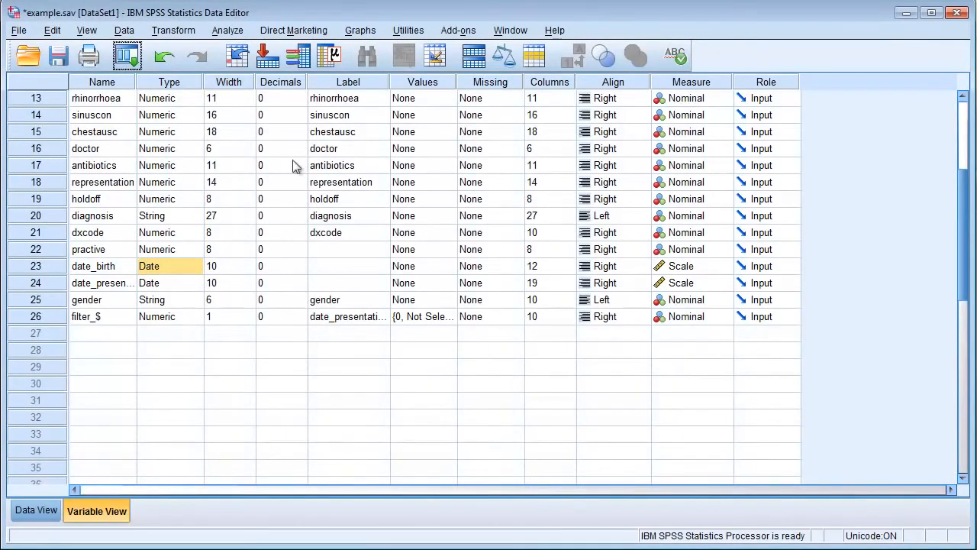
Step: Sort the cases by the filter_$ variable in descending order and return to the data rows of example.sav
click(122, 30)
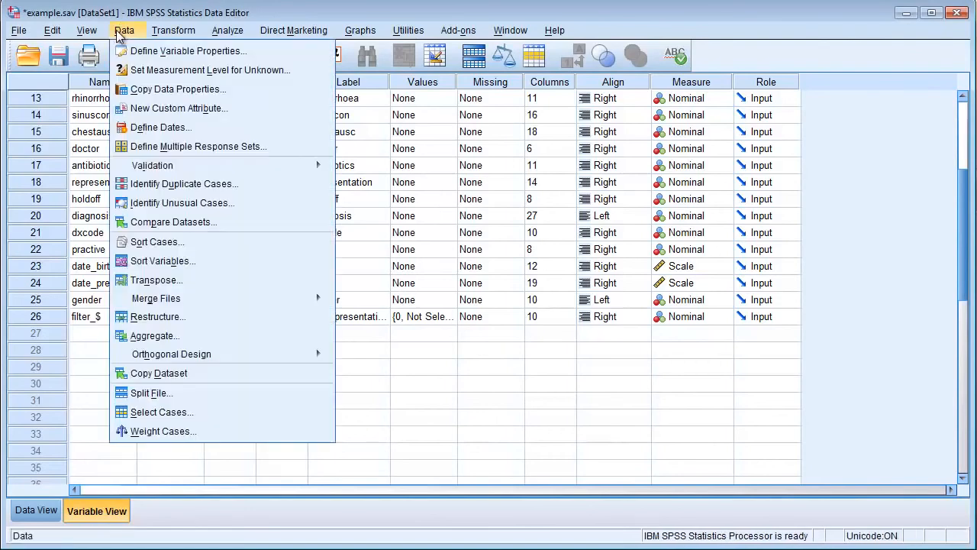
click(149, 241)
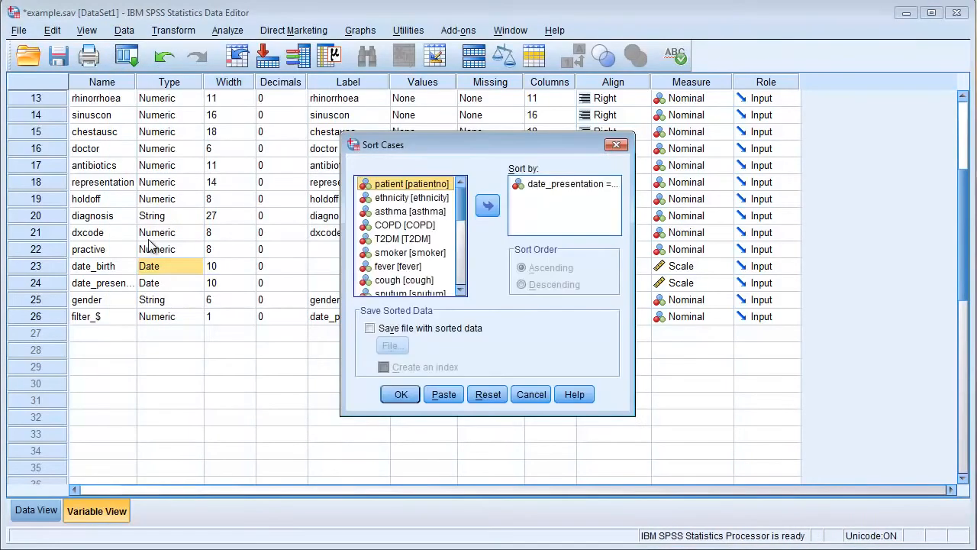
click(565, 184)
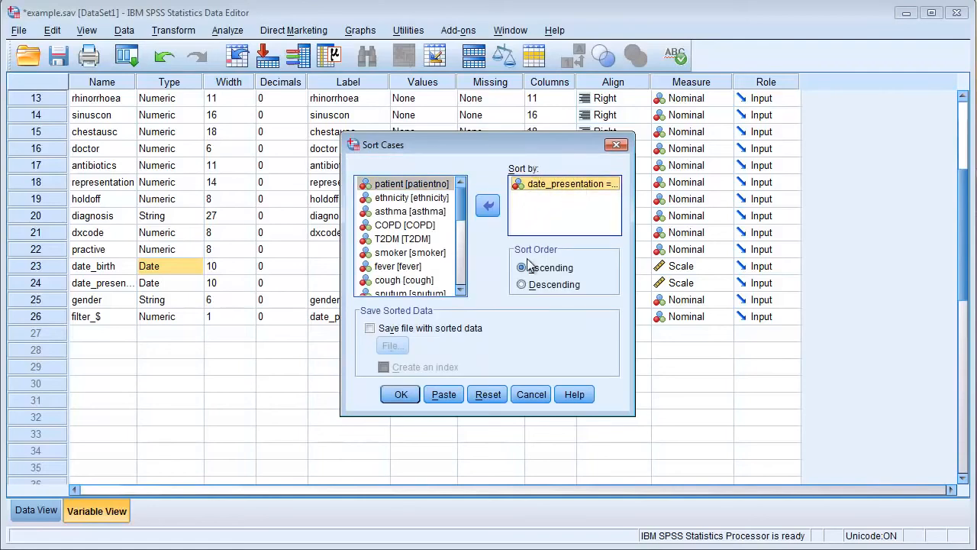
click(521, 284)
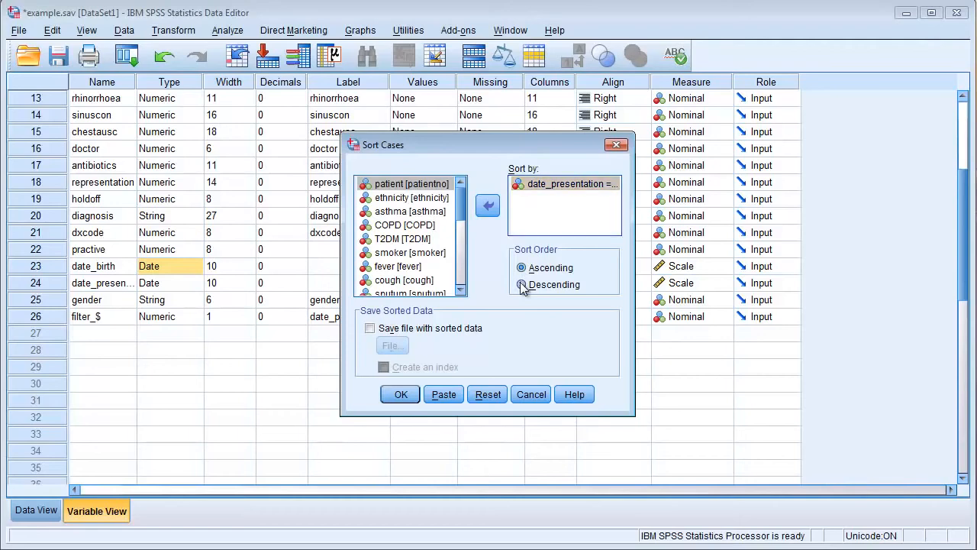
click(400, 394)
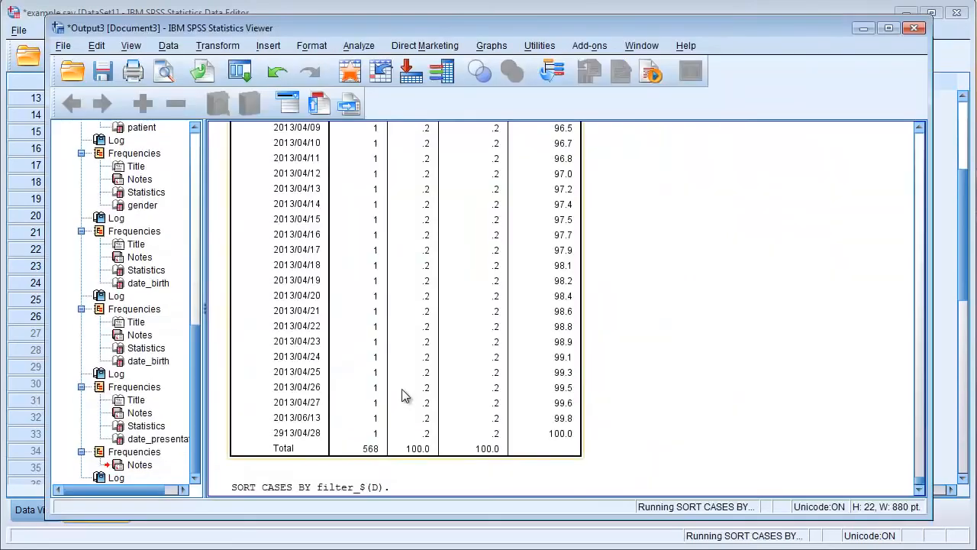
click(266, 9)
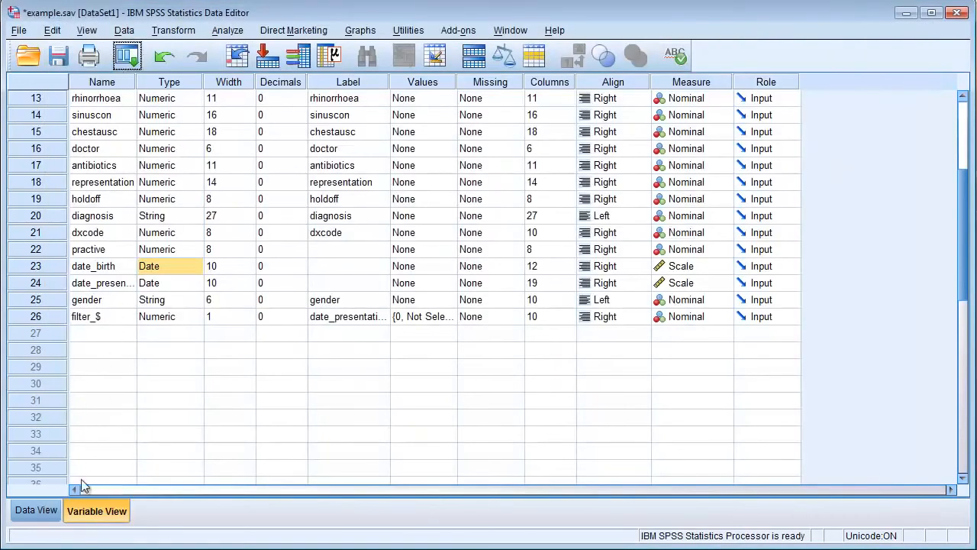
click(37, 509)
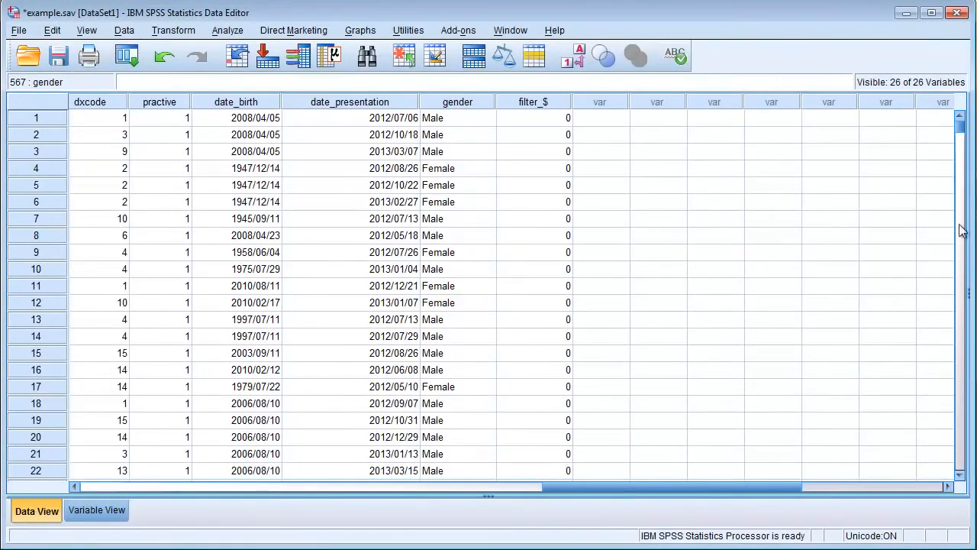
Step: Correct the date_presentation value of case 568 to 2013/04/28
click(361, 117)
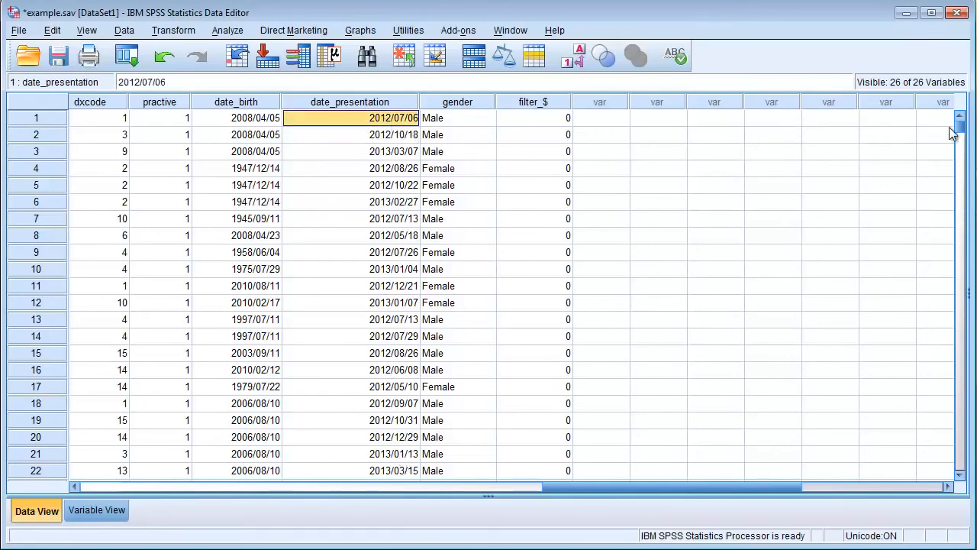
drag(959, 126, 964, 449)
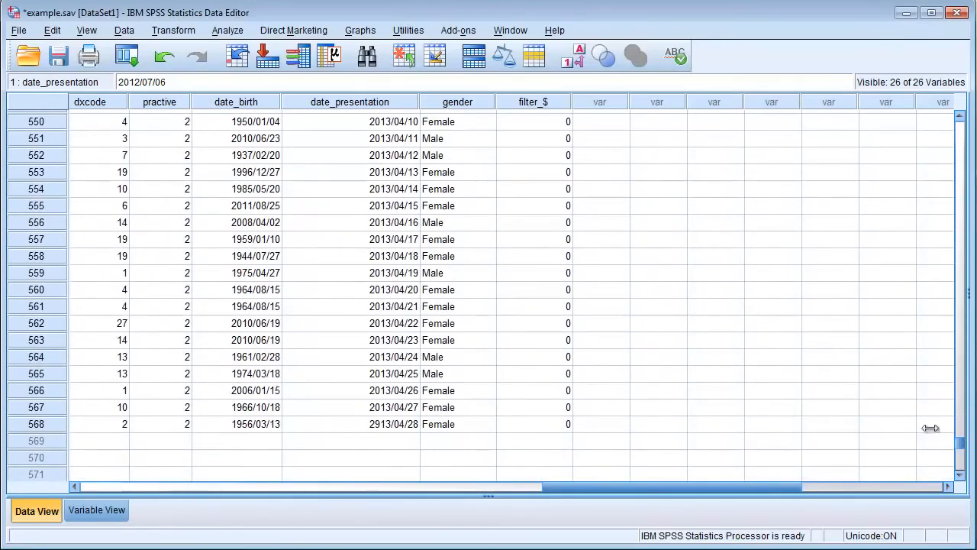
click(394, 428)
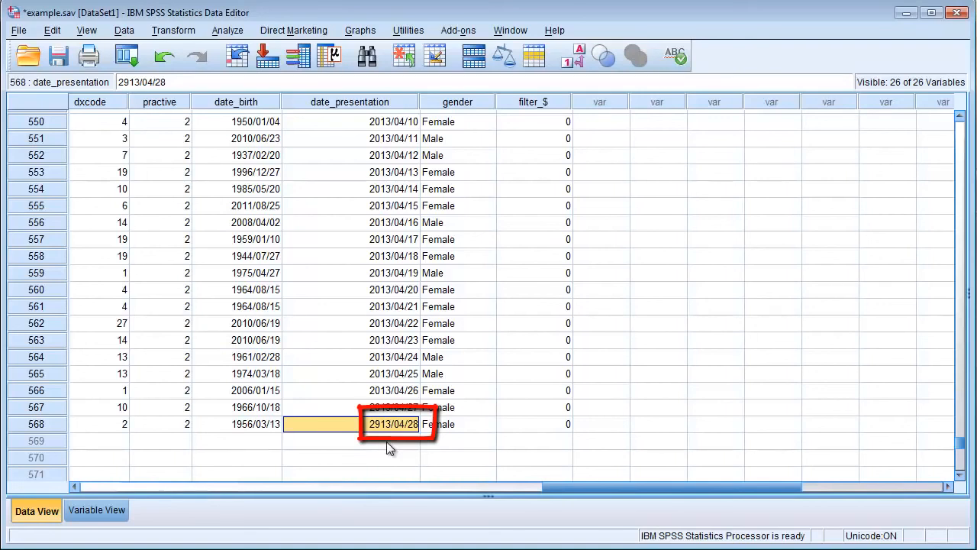
text(2013)
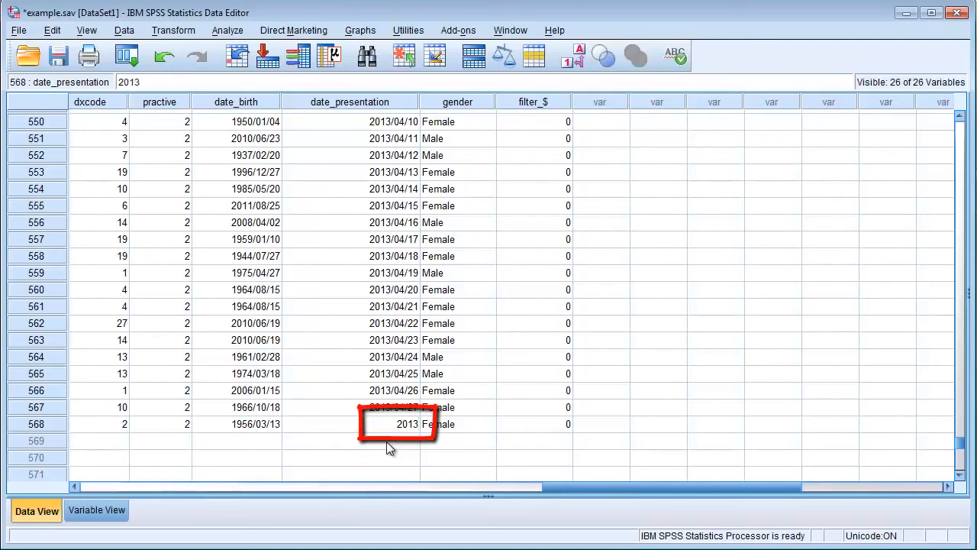
text(/04/28)
key(Up)
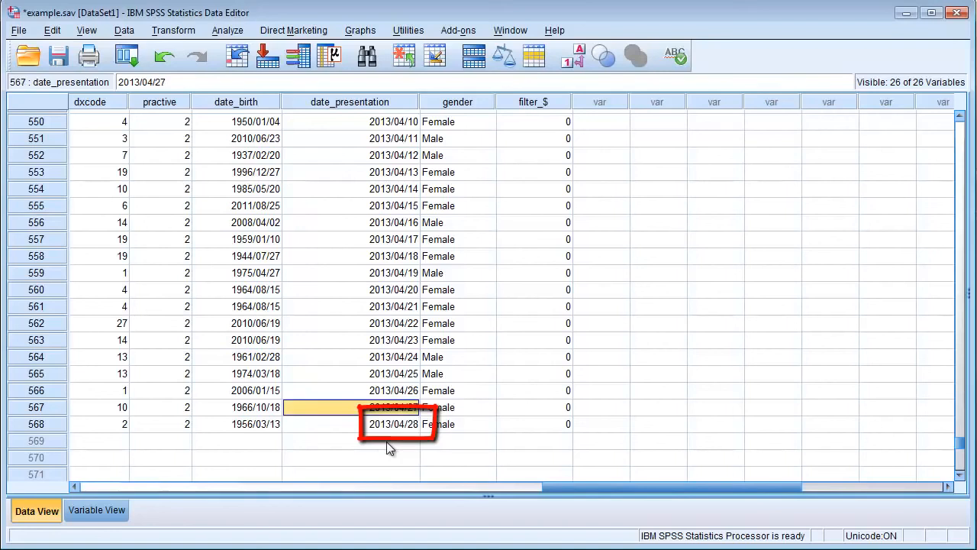